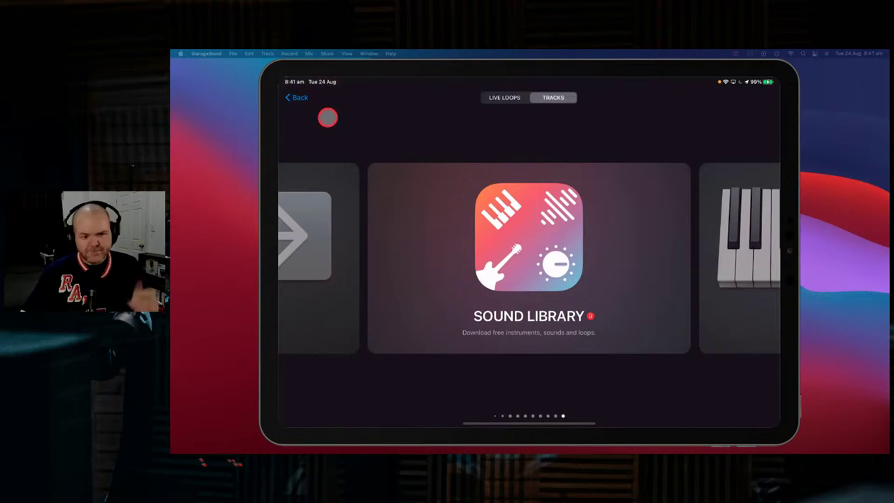
Step: Return from the sound library to the song's tracks and play back the arrangement from the beginning
{"action": "left_click", "coordinate": [299, 98]}
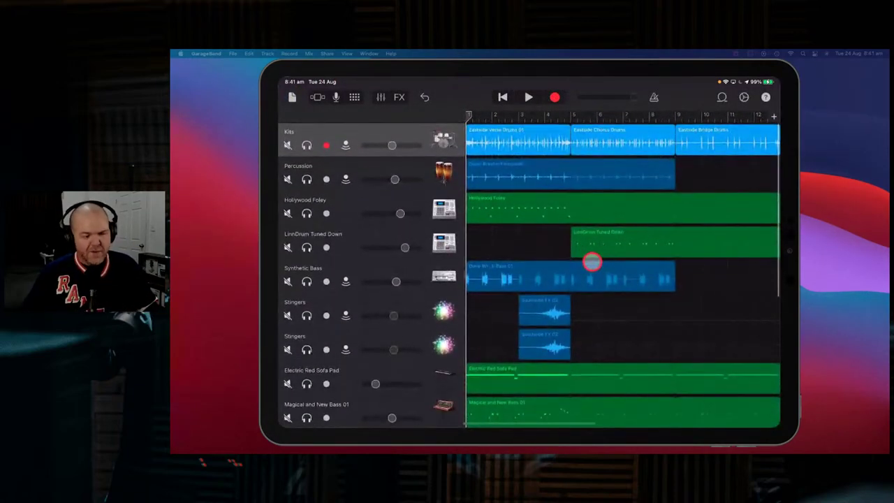
{"action": "left_click", "coordinate": [528, 97]}
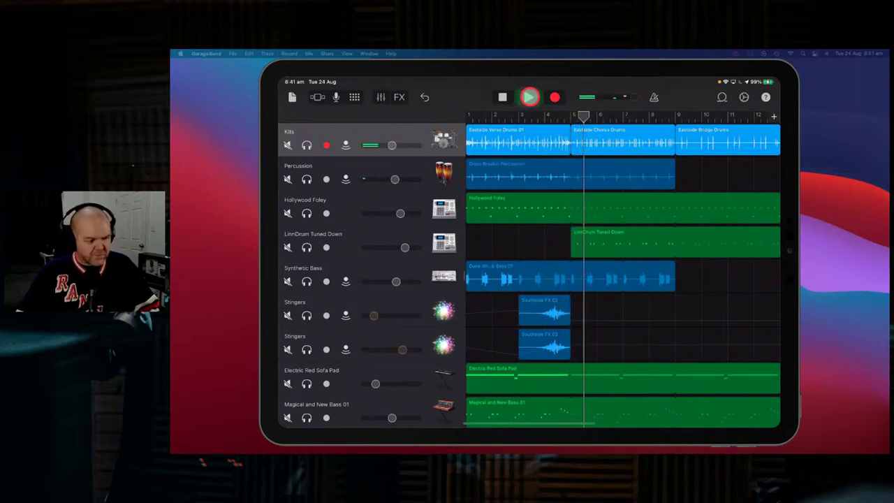
{"action": "left_click", "coordinate": [530, 97]}
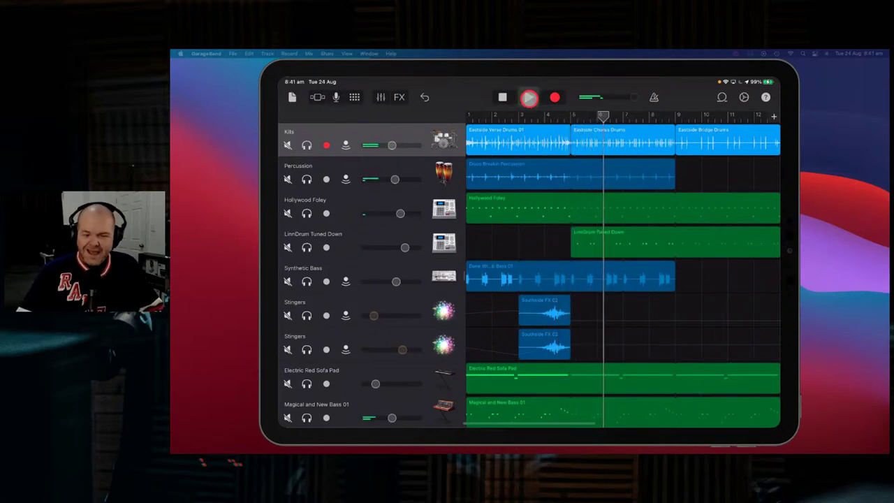
{"action": "left_click", "coordinate": [503, 97]}
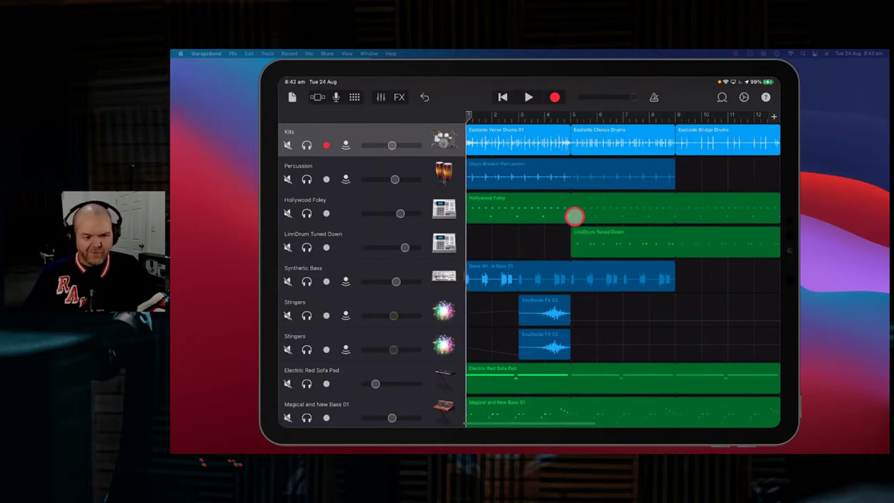
Step: Look through the song's tracks, selecting them one by one from Stingers up to Kits
{"action": "scroll", "coordinate": [565, 325], "scroll_direction": "down", "scroll_amount": 5}
{"action": "scroll", "coordinate": [570, 323], "scroll_direction": "up", "scroll_amount": 5}
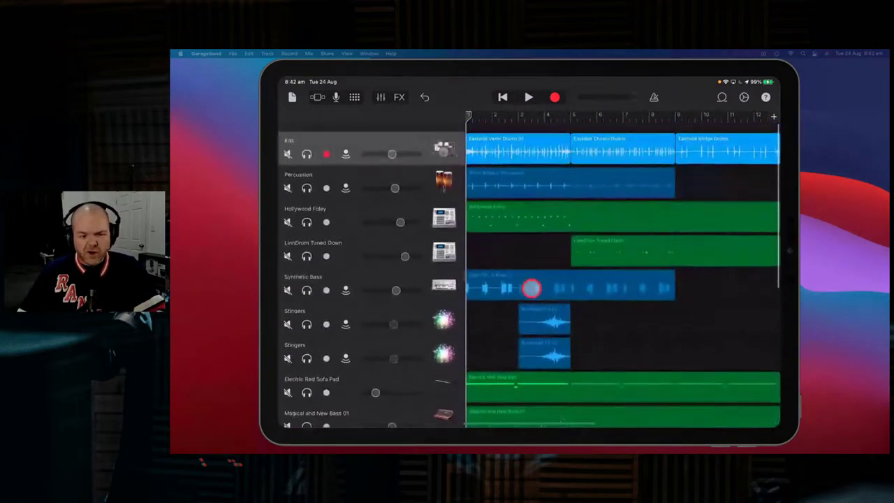
{"action": "left_click", "coordinate": [443, 311]}
{"action": "left_click", "coordinate": [445, 339]}
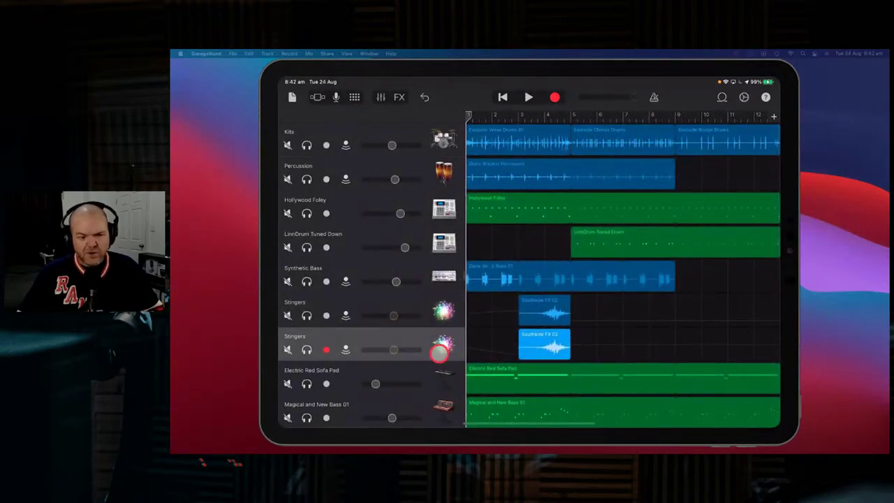
{"action": "left_click", "coordinate": [443, 275]}
{"action": "left_click", "coordinate": [443, 240]}
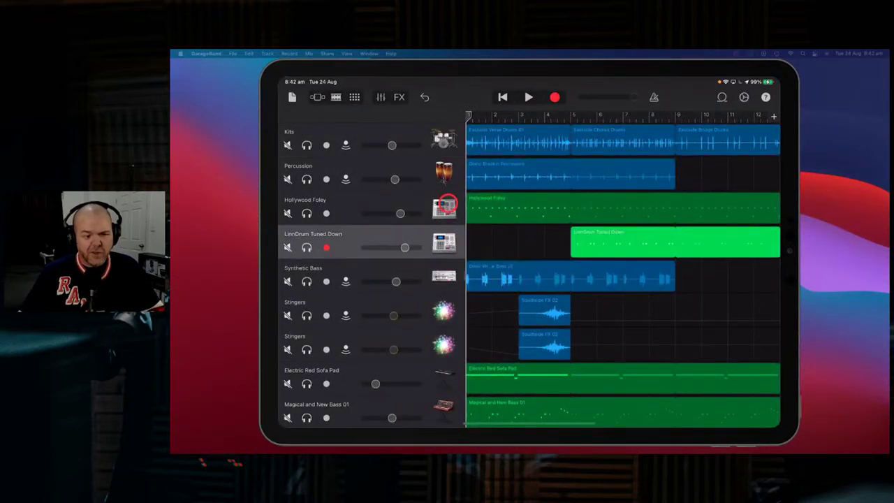
{"action": "left_click", "coordinate": [443, 208]}
{"action": "left_click", "coordinate": [443, 172]}
{"action": "left_click", "coordinate": [445, 145]}
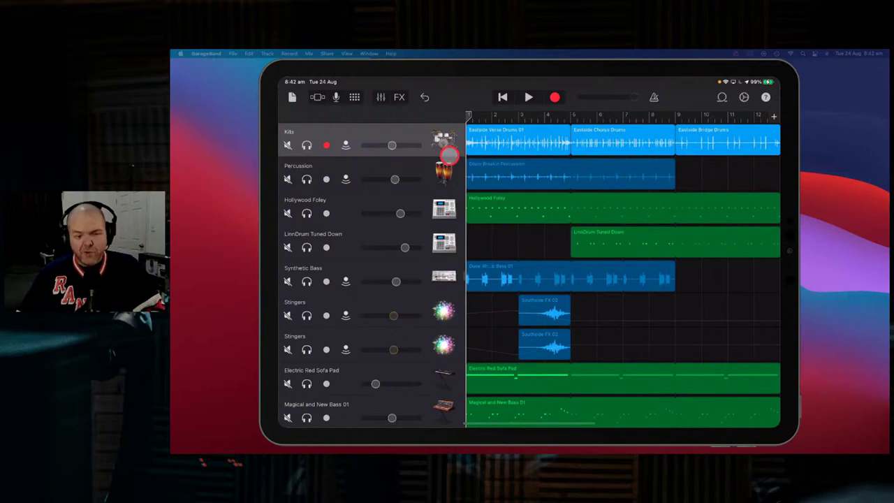
{"action": "scroll", "coordinate": [542, 269], "scroll_direction": "down", "scroll_amount": 6}
{"action": "scroll", "coordinate": [542, 271], "scroll_direction": "up", "scroll_amount": 6}
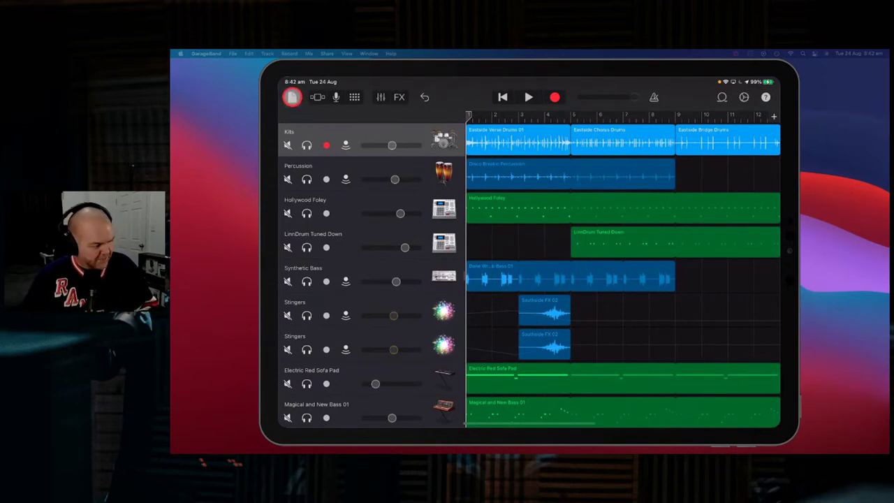
Step: Close the song on the iPad and browse to the GarageBand for iOS folder in iCloud Drive
{"action": "left_click", "coordinate": [292, 97]}
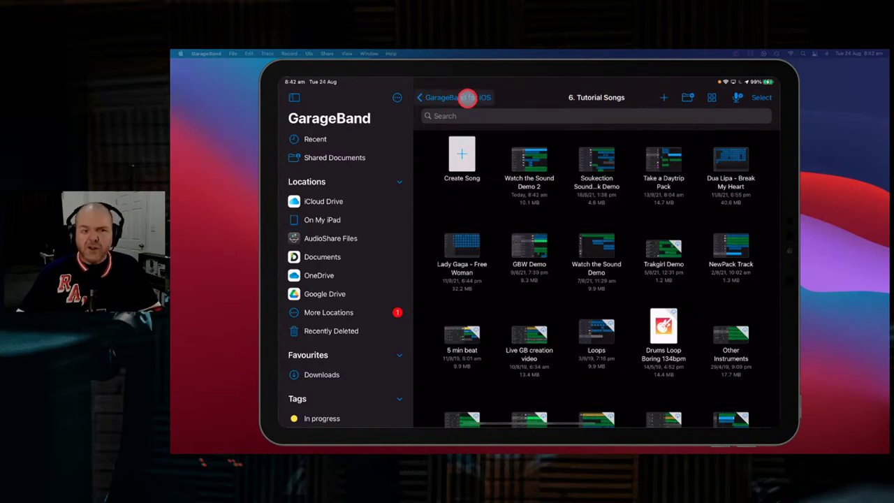
{"action": "left_click", "coordinate": [468, 98]}
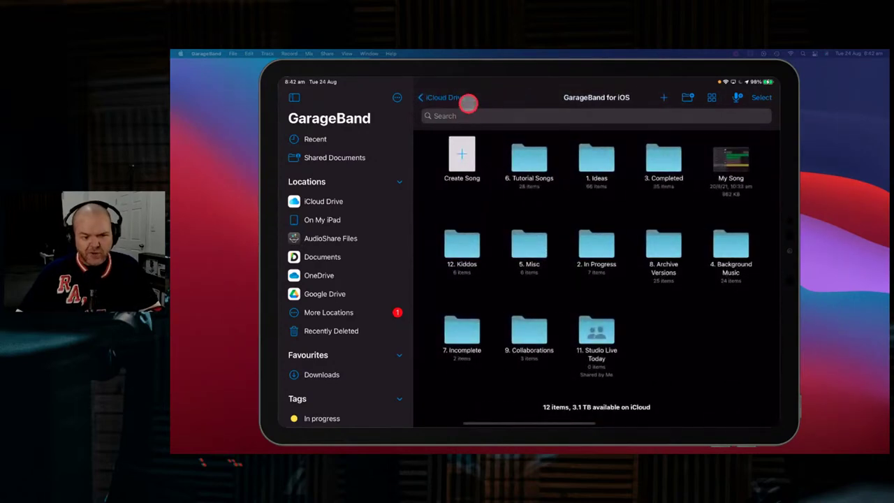
{"action": "left_click", "coordinate": [450, 98]}
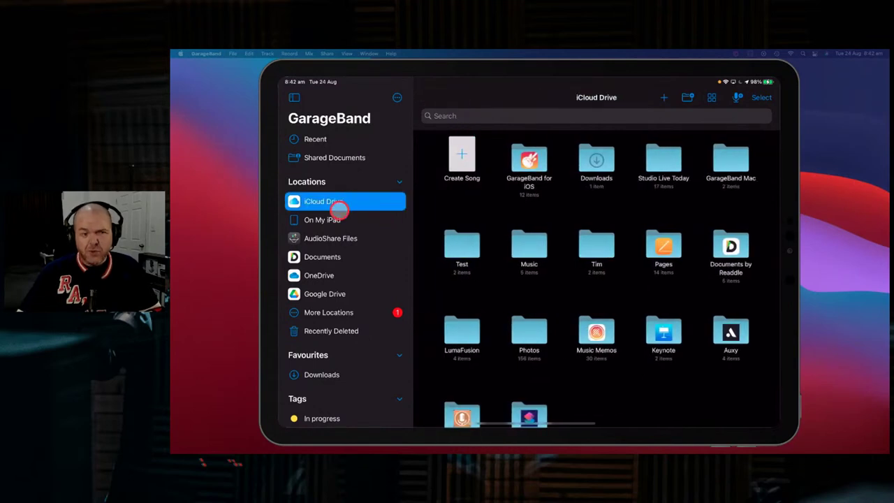
{"action": "left_click", "coordinate": [525, 157]}
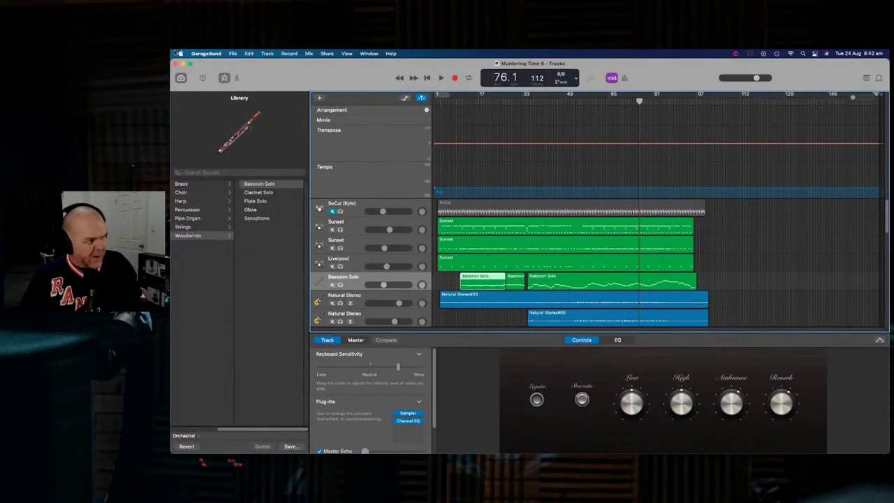
Step: Switch to GarageBand on the Mac, close the open Murdering Time project and start opening an existing project
{"action": "left_click", "coordinate": [232, 53]}
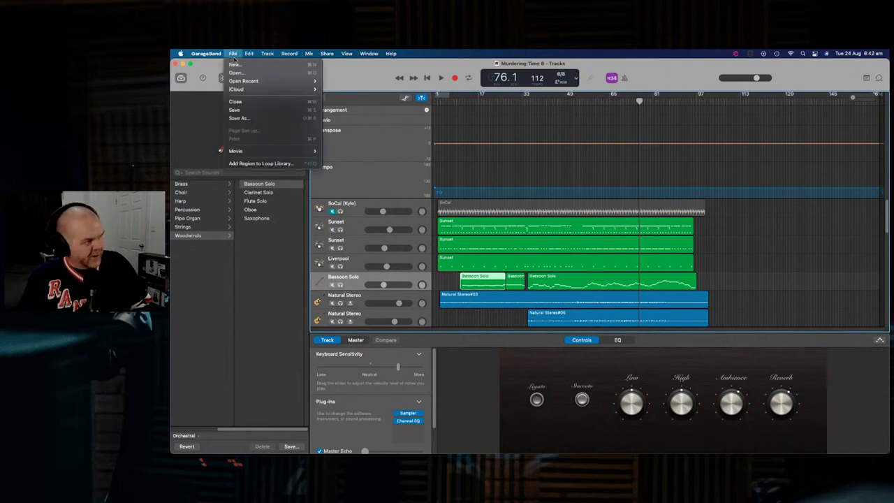
{"action": "left_click", "coordinate": [265, 102]}
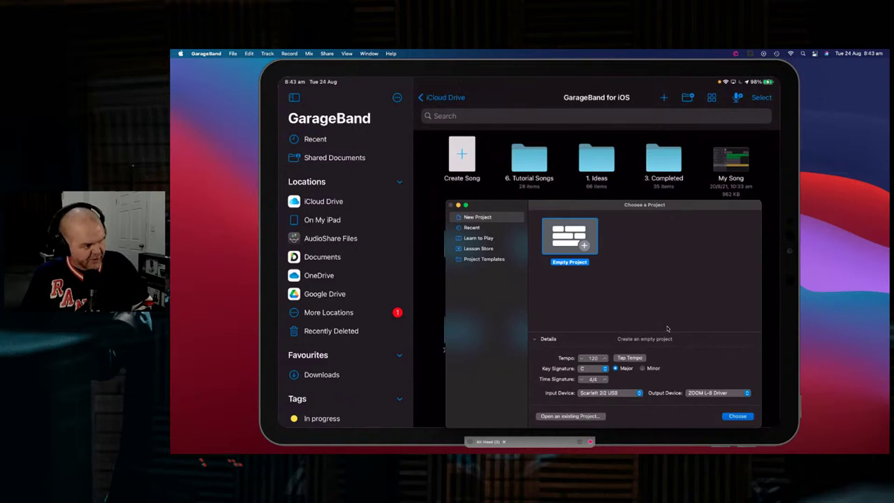
{"action": "left_click", "coordinate": [570, 417]}
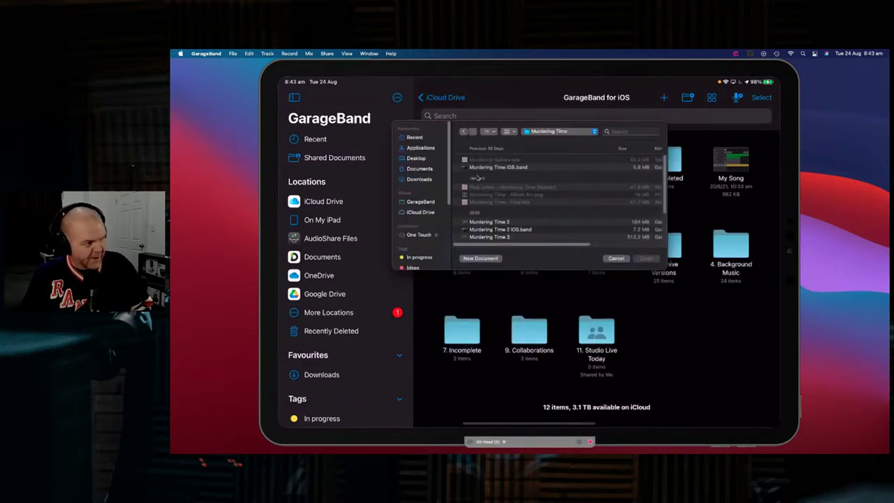
Step: Show iCloud Drive in the file chooser with item grouping set to None
{"action": "left_click", "coordinate": [426, 214]}
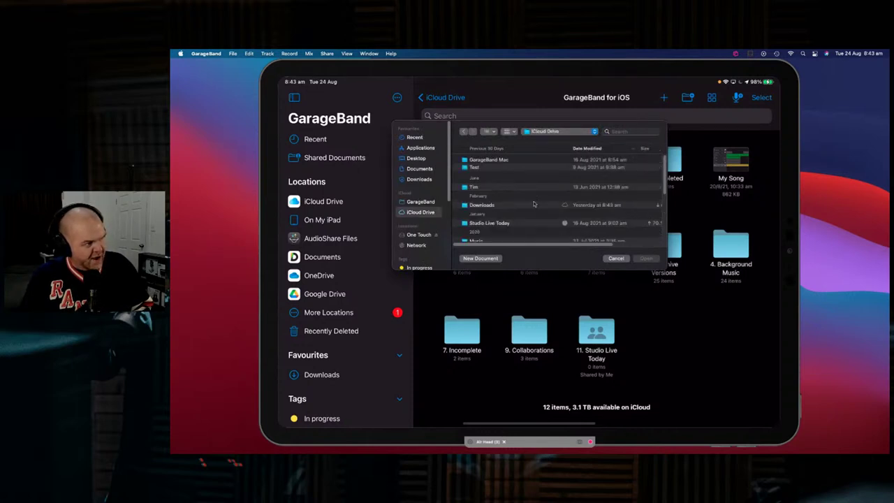
{"action": "scroll", "coordinate": [500, 190], "scroll_direction": "down", "scroll_amount": 1}
{"action": "scroll", "coordinate": [500, 190], "scroll_direction": "down", "scroll_amount": 5}
{"action": "scroll", "coordinate": [500, 183], "scroll_direction": "up", "scroll_amount": 6}
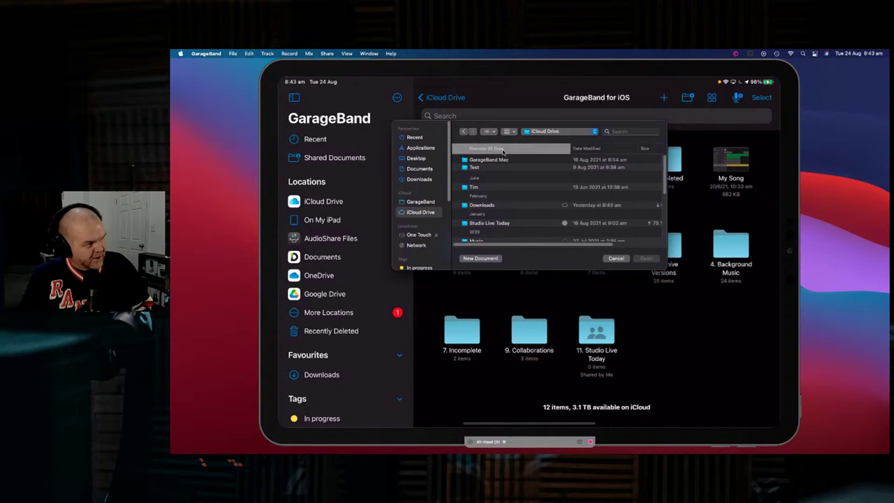
{"action": "left_click", "coordinate": [509, 148]}
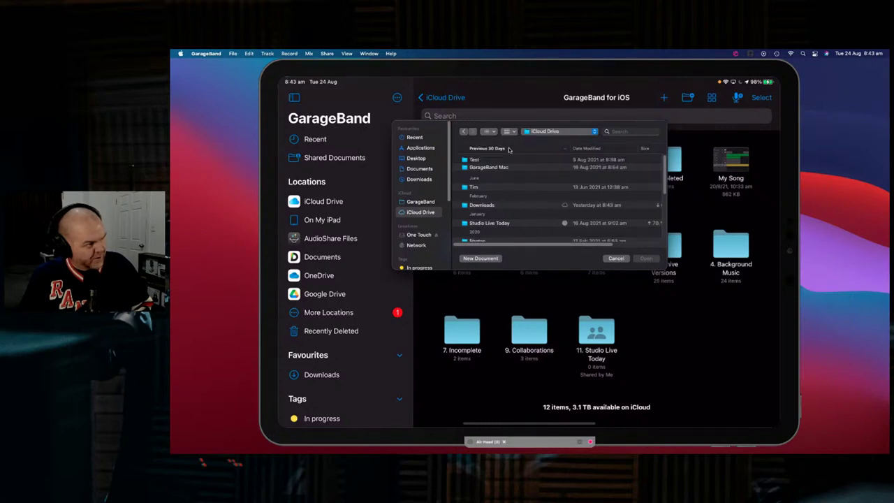
{"action": "left_click", "coordinate": [509, 149]}
{"action": "left_click_drag", "start_coordinate": [571, 245], "coordinate": [590, 242]}
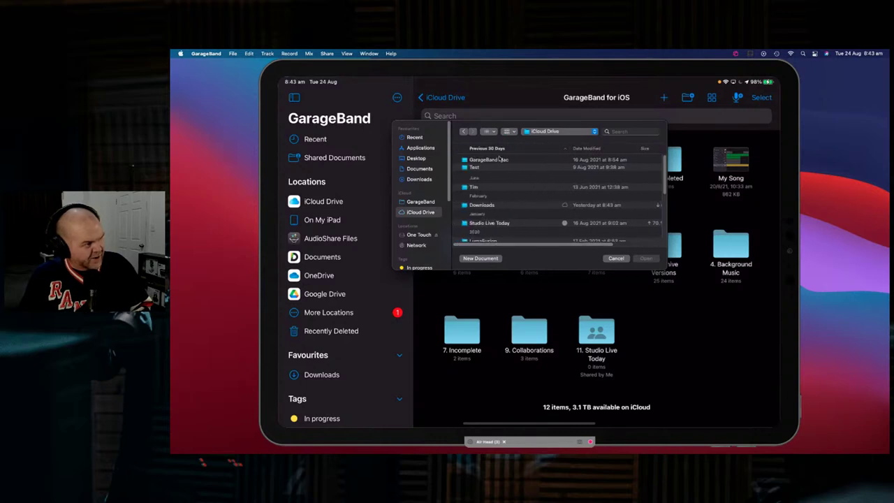
{"action": "left_click", "coordinate": [514, 132]}
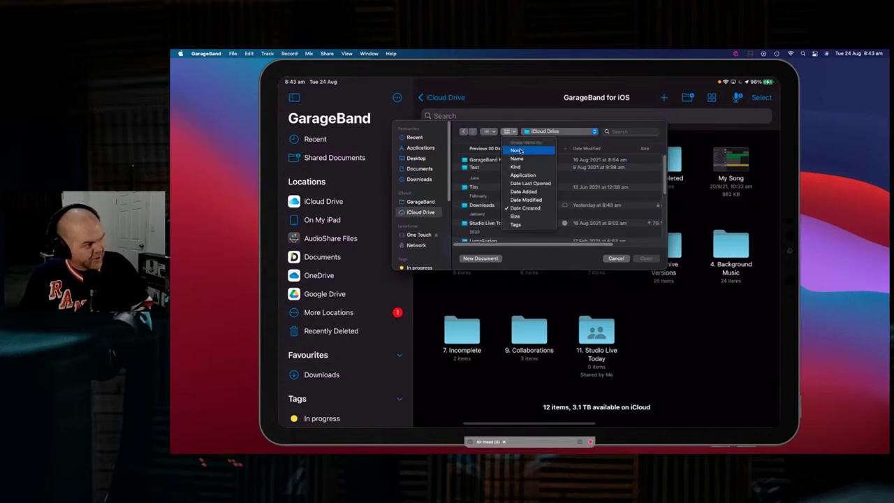
{"action": "left_click", "coordinate": [517, 151]}
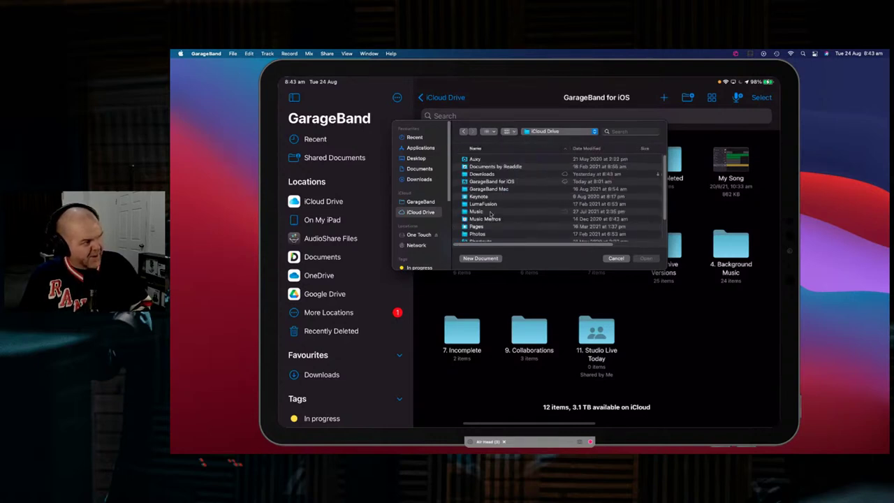
Step: Open Watch the Sound Demo 2 from the 6. Tutorial Songs folder inside GarageBand for iOS
{"action": "double_click", "coordinate": [494, 182]}
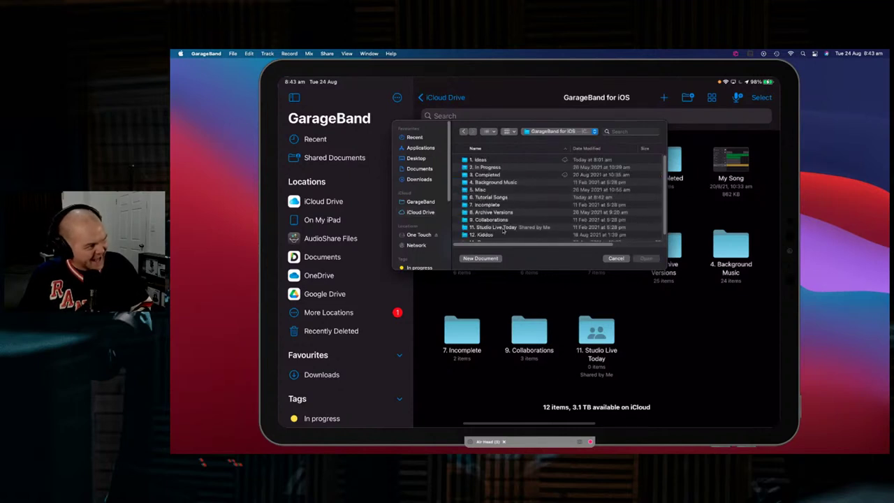
{"action": "double_click", "coordinate": [489, 198]}
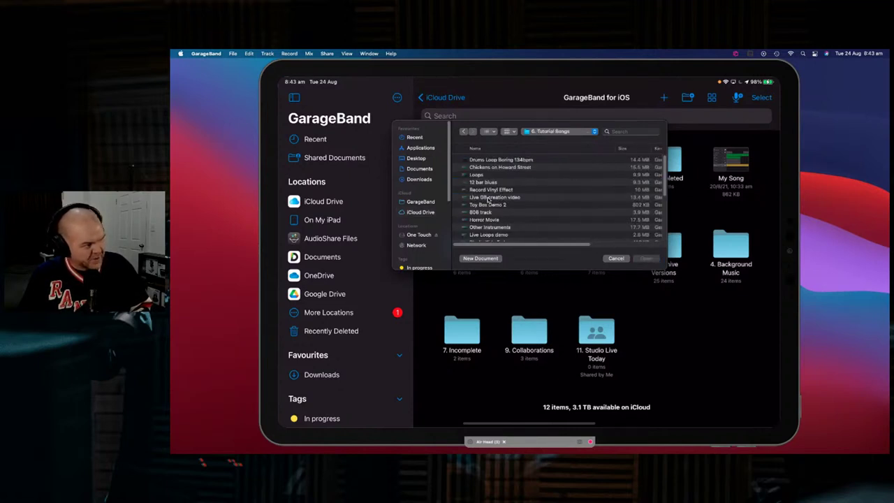
{"action": "scroll", "coordinate": [493, 174], "scroll_direction": "down", "scroll_amount": 2}
{"action": "scroll", "coordinate": [497, 192], "scroll_direction": "up", "scroll_amount": 2}
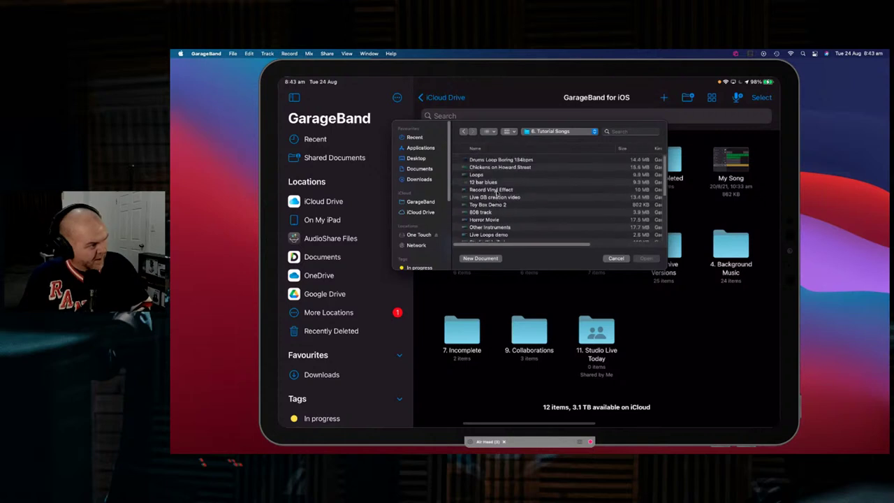
{"action": "left_click", "coordinate": [514, 132]}
{"action": "left_click", "coordinate": [520, 159]}
{"action": "scroll", "coordinate": [498, 203], "scroll_direction": "down", "scroll_amount": 5}
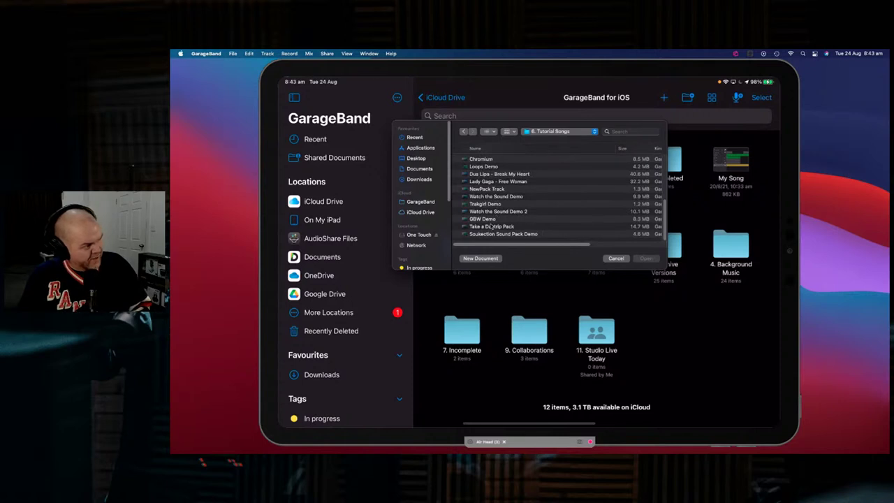
{"action": "left_click", "coordinate": [503, 212]}
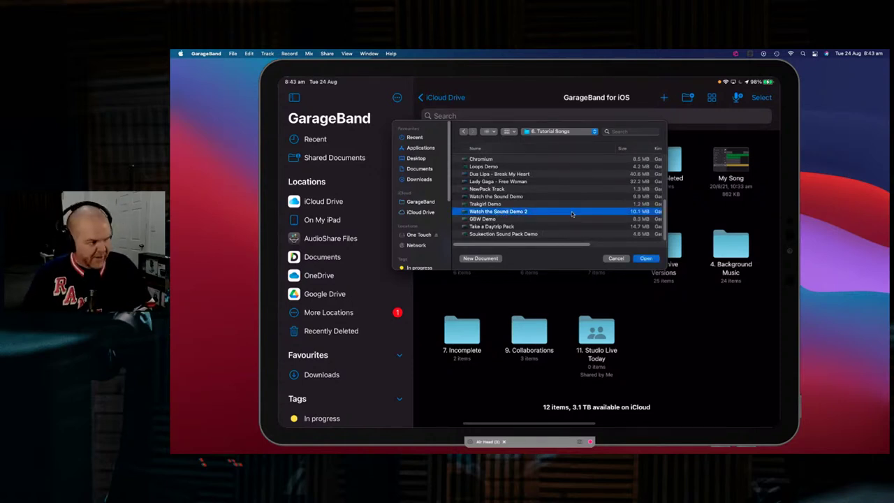
{"action": "left_click", "coordinate": [646, 259]}
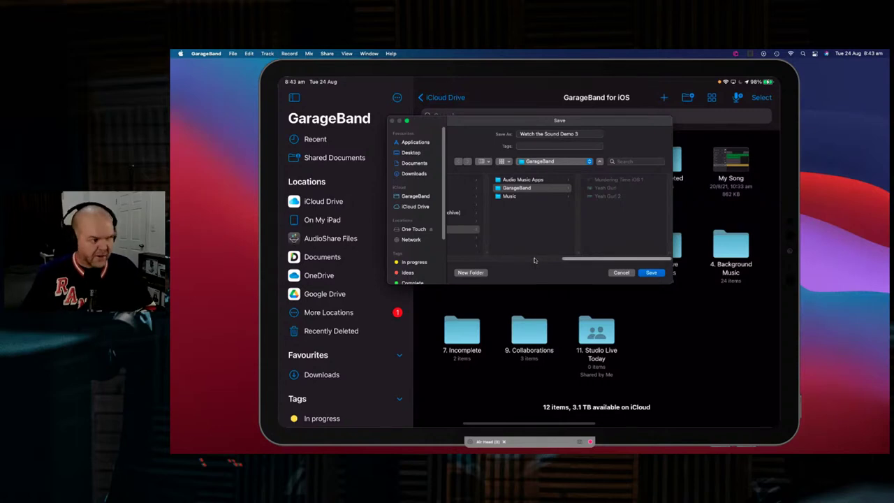
Step: Save the converted project as Watch the Sound Demo 3 in iCloud Drive's GarageBand Mac folder
{"action": "scroll", "coordinate": [534, 260], "scroll_direction": "left", "scroll_amount": 5}
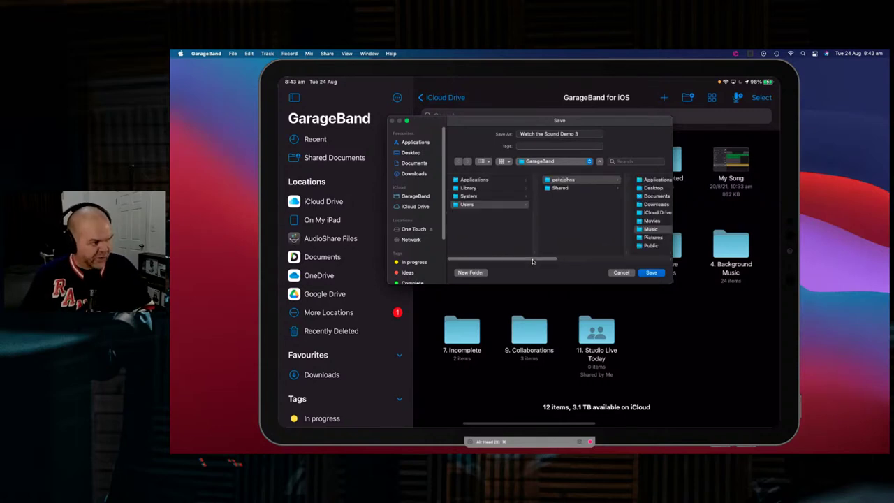
{"action": "left_click", "coordinate": [423, 207]}
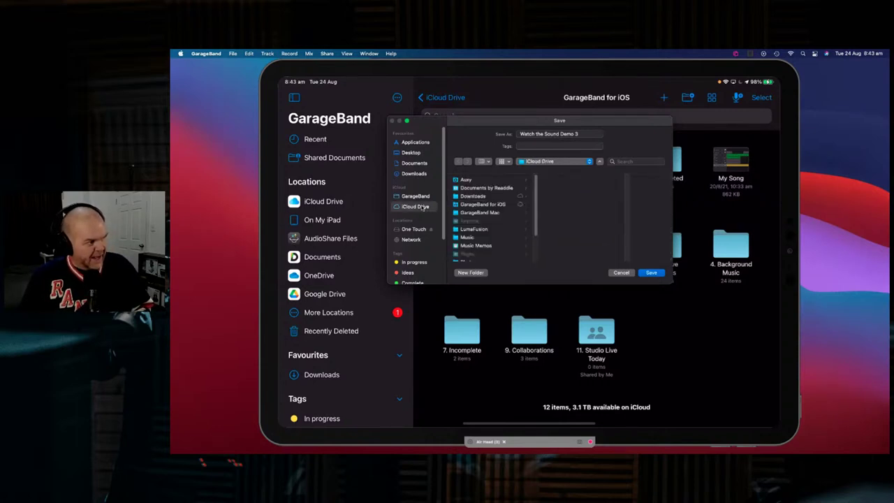
{"action": "left_click", "coordinate": [481, 213]}
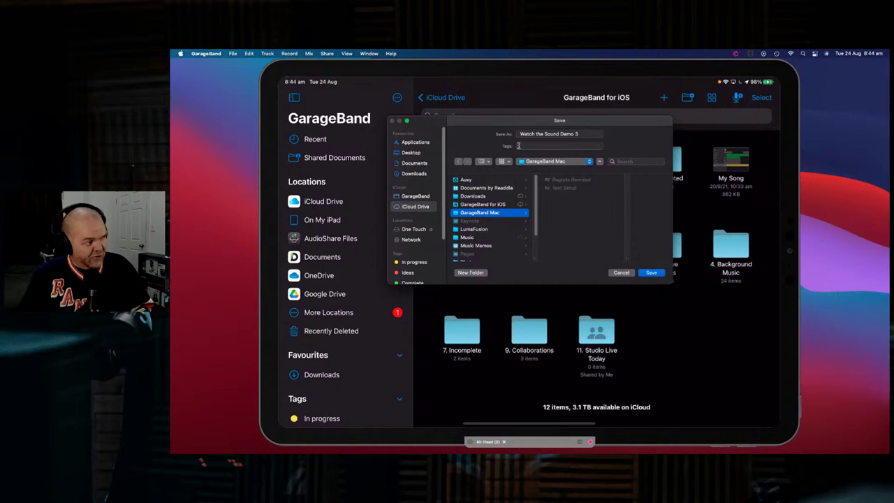
{"action": "left_click", "coordinate": [651, 273]}
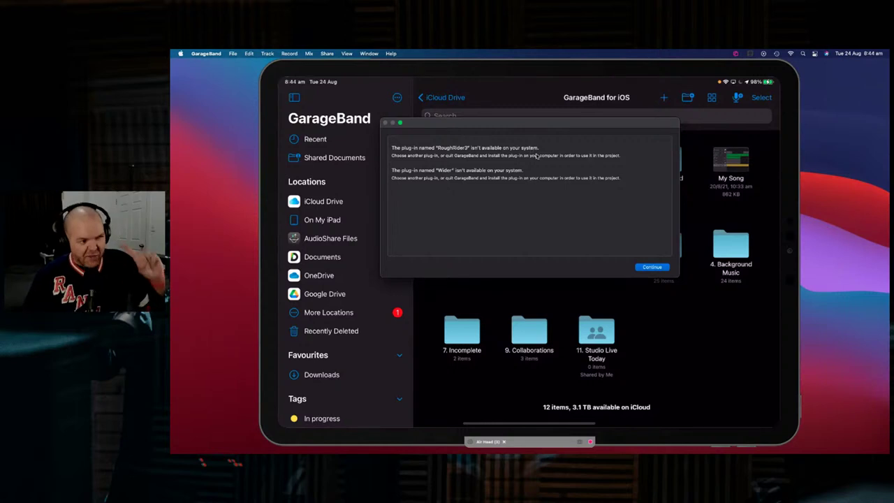
Step: Dismiss the missing plug-in notices and download the additional content needed for the project
{"action": "left_click", "coordinate": [646, 269]}
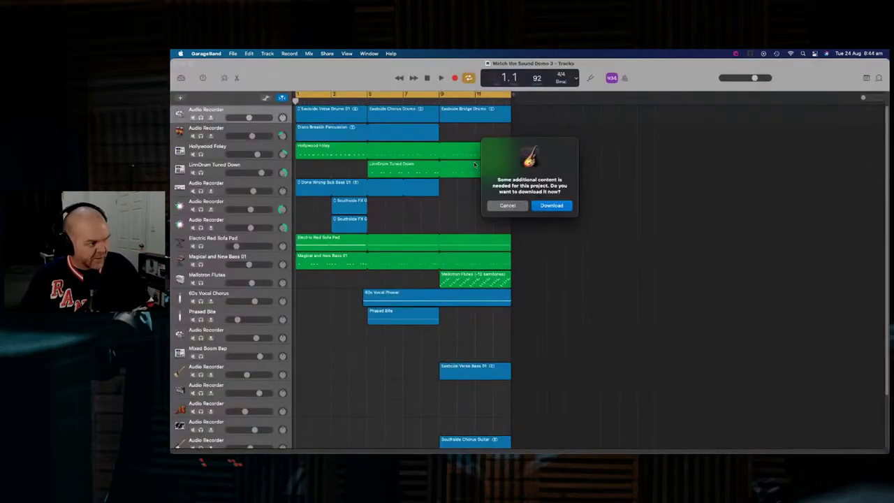
{"action": "left_click", "coordinate": [551, 205]}
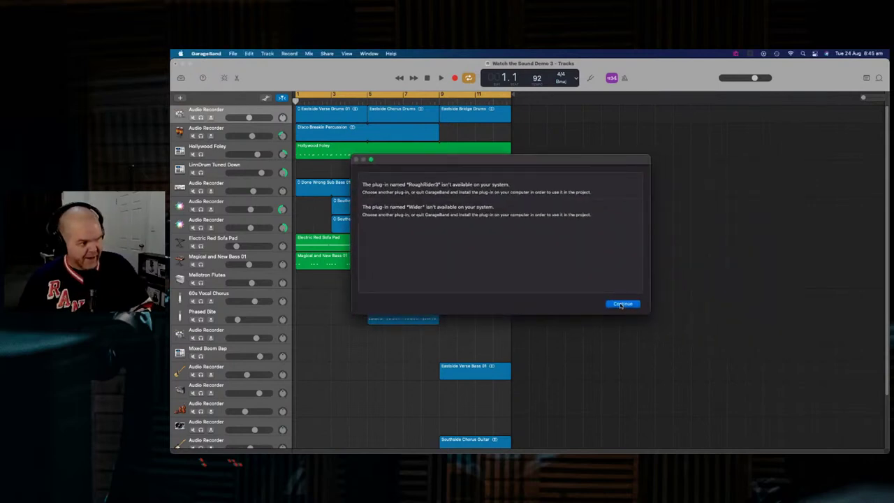
{"action": "left_click", "coordinate": [622, 304]}
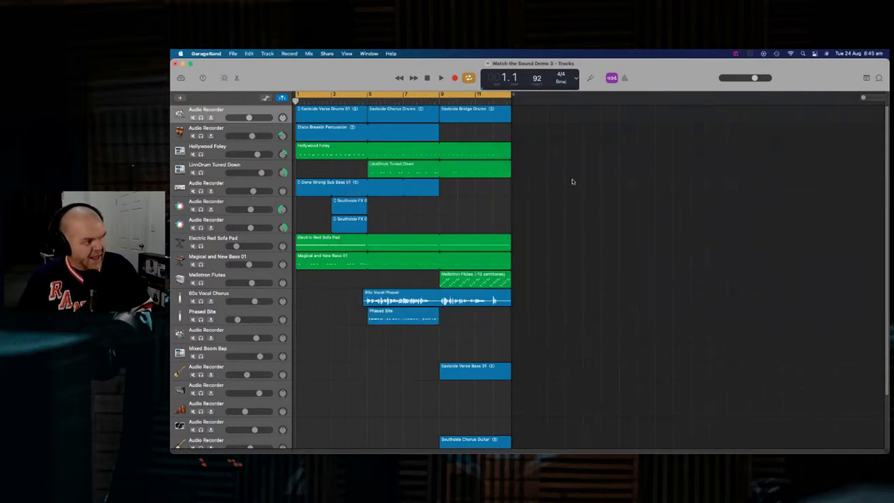
Step: Look through the converted project's track list and dismiss the missing plug-in notice
{"action": "scroll", "coordinate": [290, 254], "scroll_direction": "down", "scroll_amount": 3}
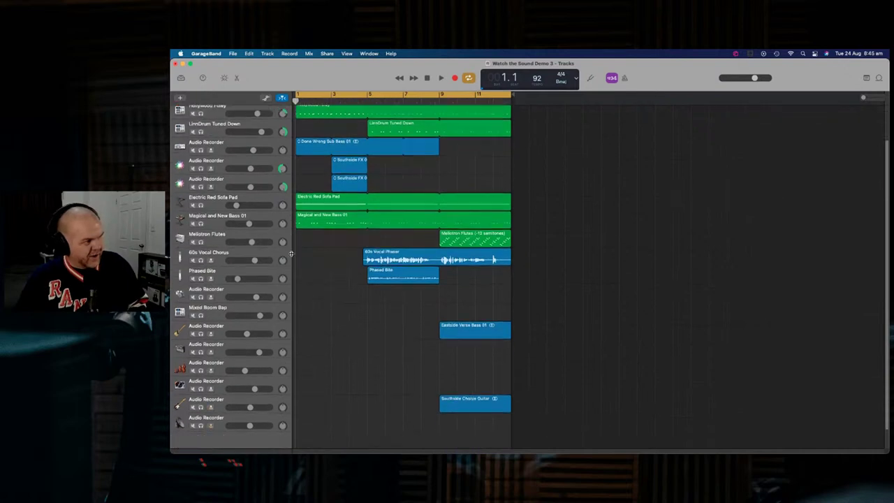
{"action": "scroll", "coordinate": [307, 266], "scroll_direction": "up", "scroll_amount": 3}
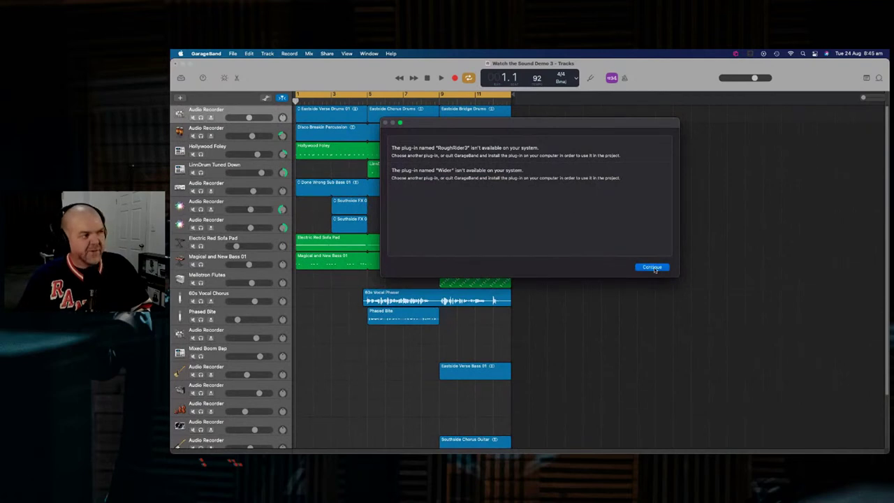
{"action": "left_click", "coordinate": [645, 264]}
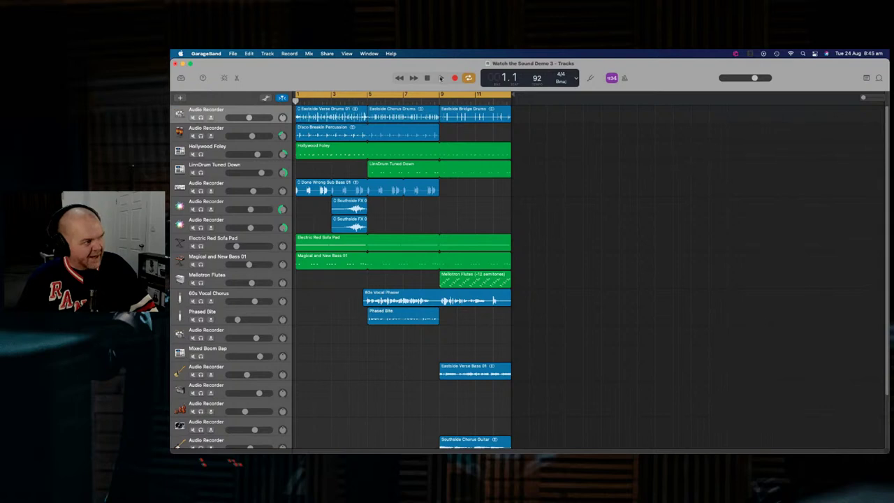
Step: Audition the opening bars of the song, finishing with cycle mode turned off and the playhead back at bar 1
{"action": "left_click", "coordinate": [441, 78]}
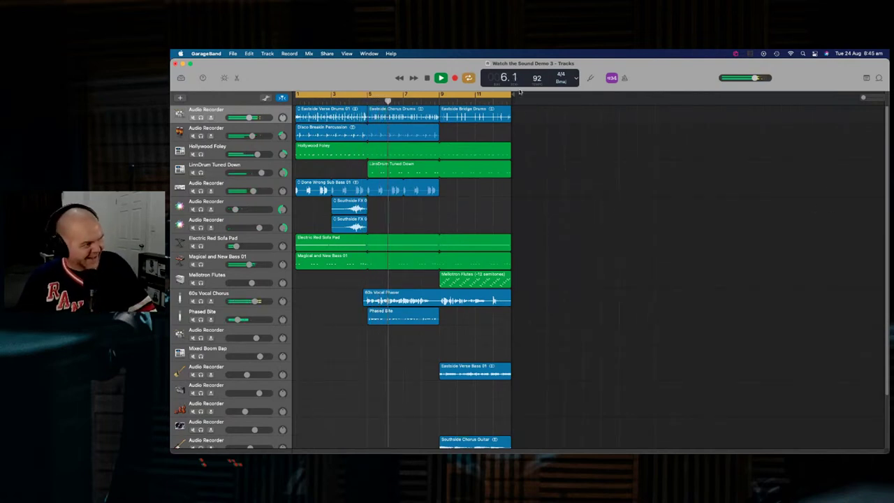
{"action": "key", "text": "space"}
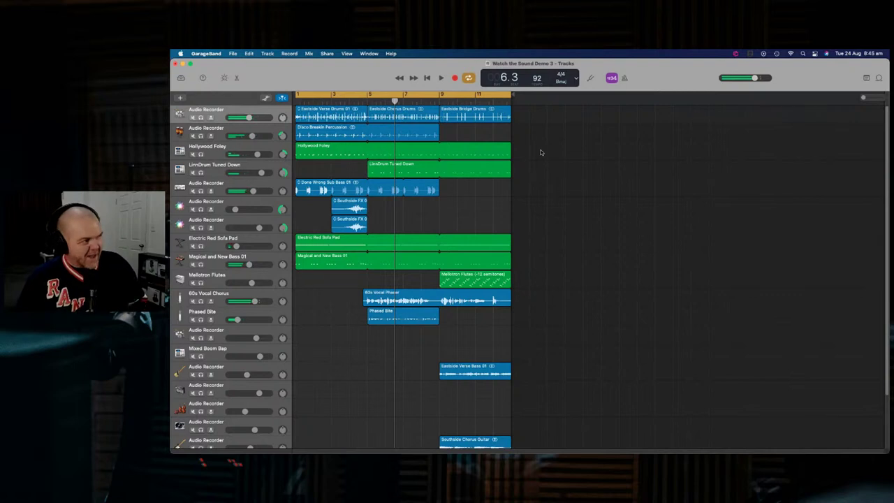
{"action": "left_click", "coordinate": [470, 78]}
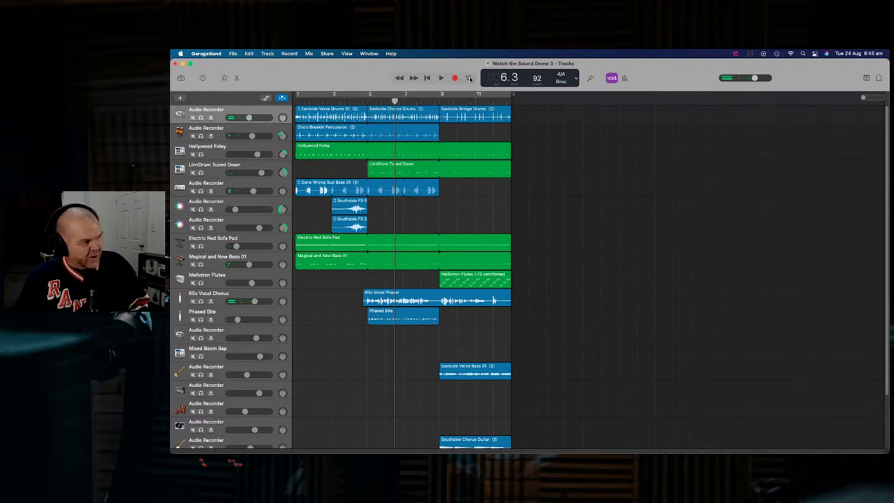
{"action": "left_click_drag", "start_coordinate": [395, 101], "coordinate": [277, 97]}
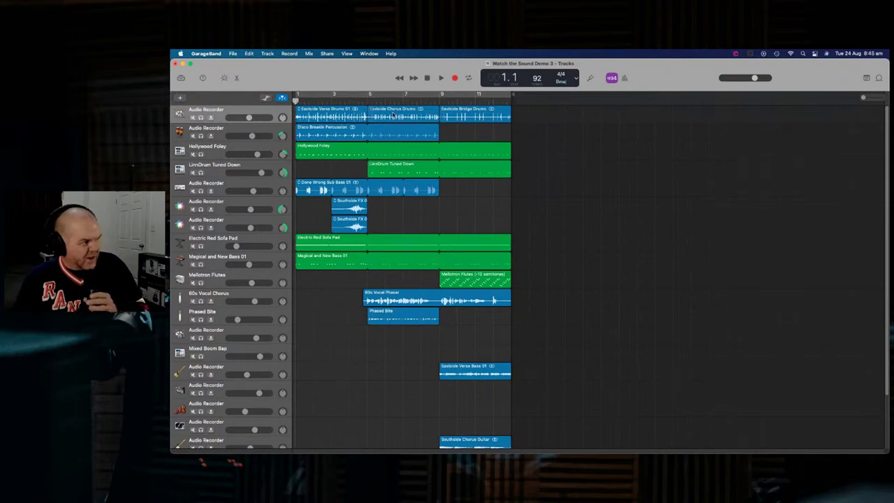
Step: Examine the audio and software instrument regions on the upper tracks, including a close-up of their contents along the timeline
{"action": "left_click", "coordinate": [327, 117]}
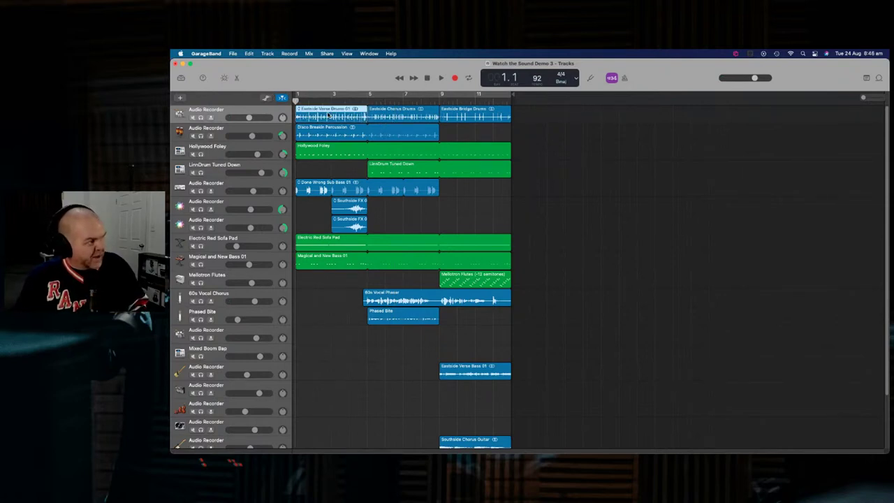
{"action": "left_click", "coordinate": [370, 110]}
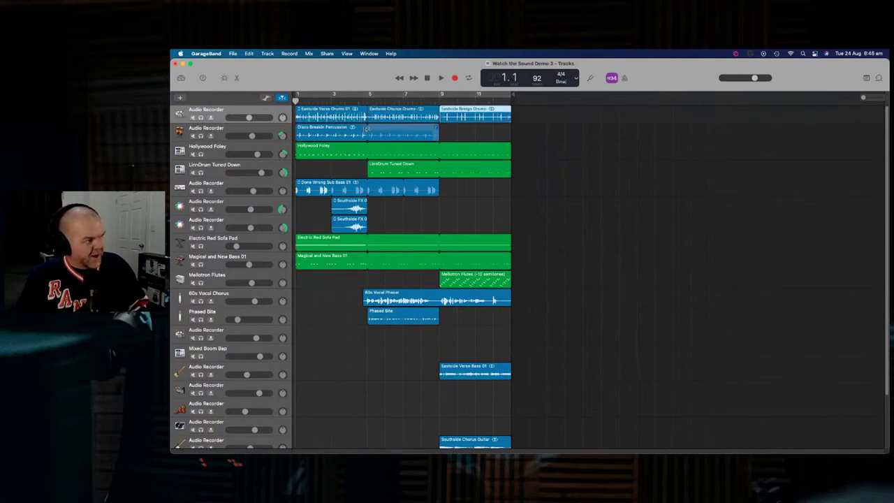
{"action": "left_click", "coordinate": [394, 135]}
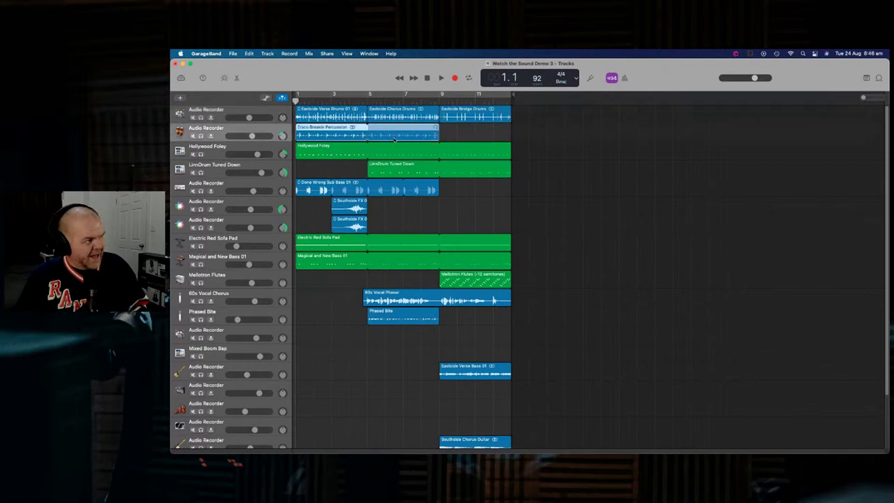
{"action": "left_click", "coordinate": [274, 150]}
{"action": "left_click", "coordinate": [284, 168]}
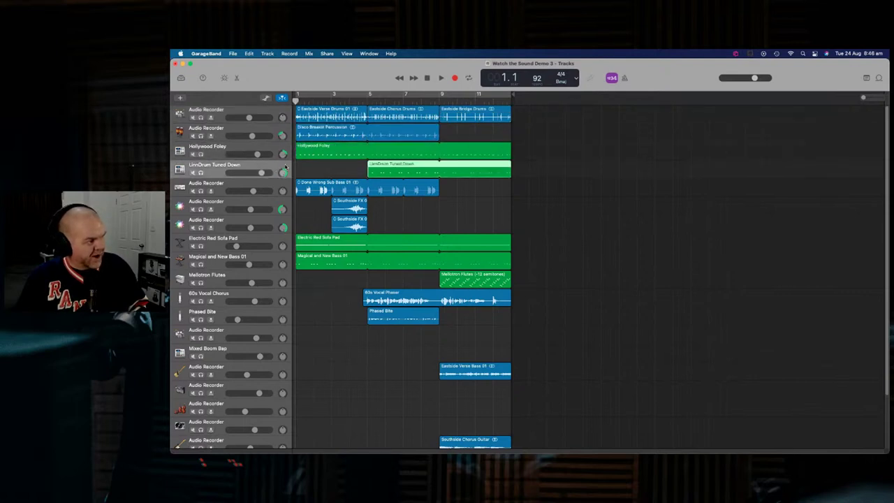
{"action": "left_click", "coordinate": [471, 222]}
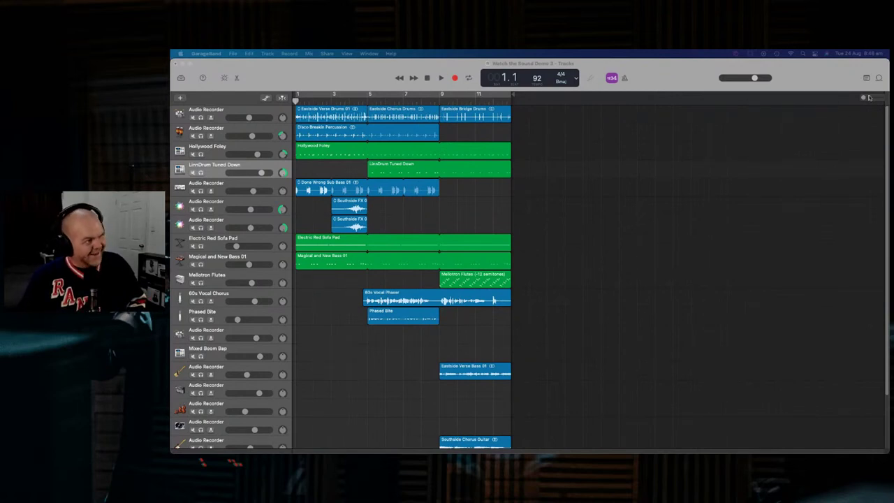
{"action": "left_click_drag", "start_coordinate": [872, 98], "coordinate": [855, 99]}
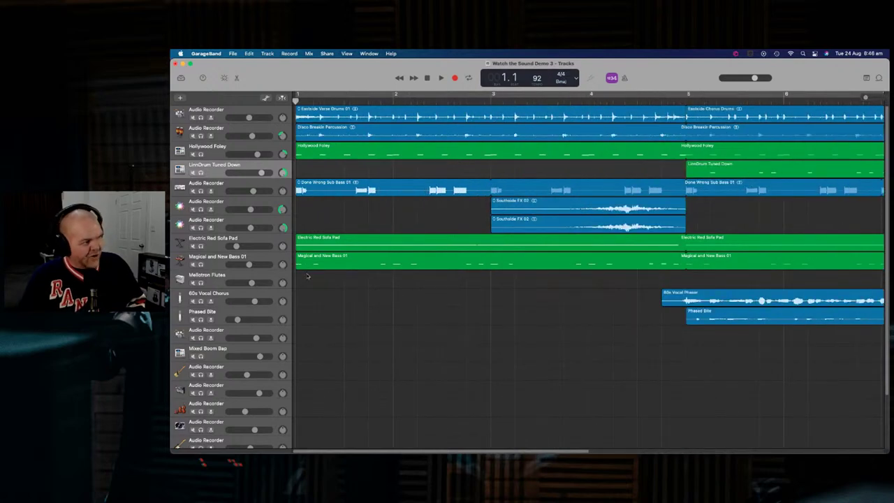
{"action": "scroll", "coordinate": [368, 252], "scroll_direction": "down", "scroll_amount": 3}
{"action": "scroll", "coordinate": [369, 263], "scroll_direction": "up", "scroll_amount": 3}
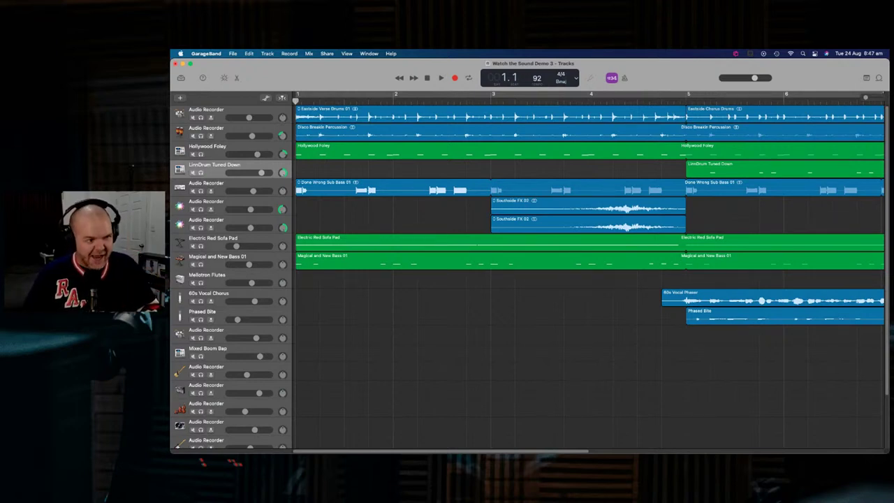
Step: Save the project under the name Watch the Sound Demo 3 in the GarageBand Mac folder using Save As
{"action": "left_click", "coordinate": [209, 54]}
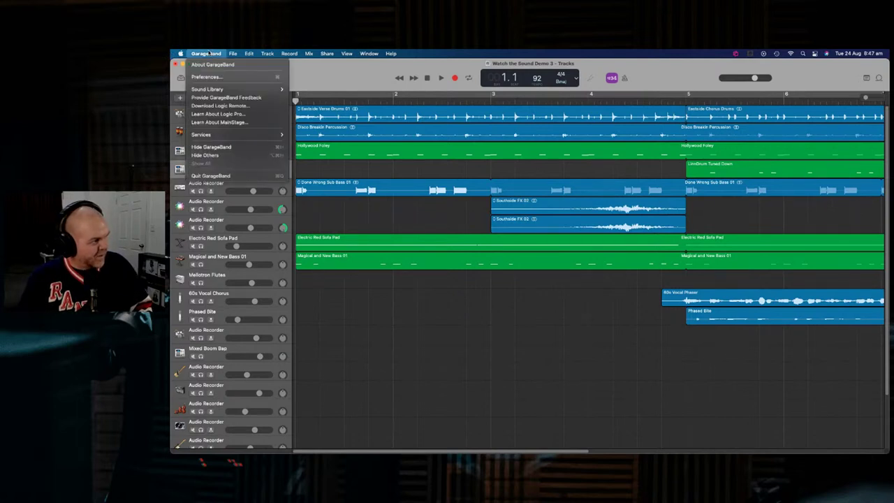
{"action": "mouse_move", "coordinate": [233, 53]}
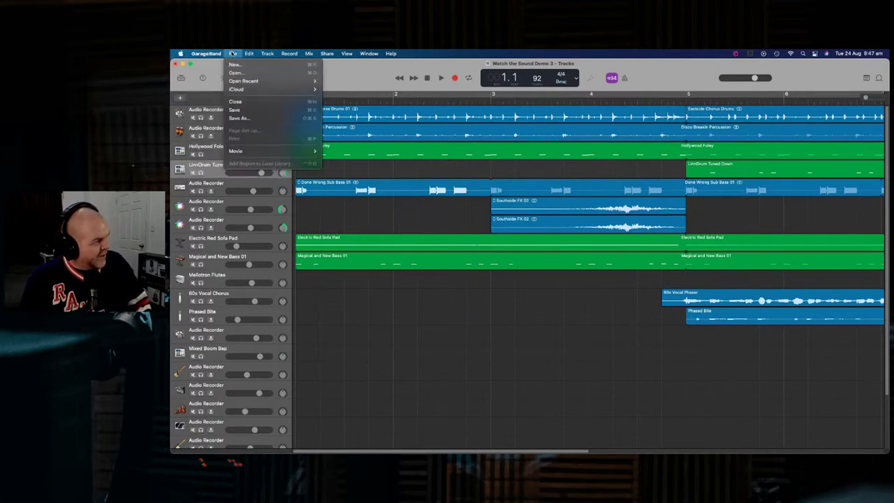
{"action": "mouse_move", "coordinate": [277, 85]}
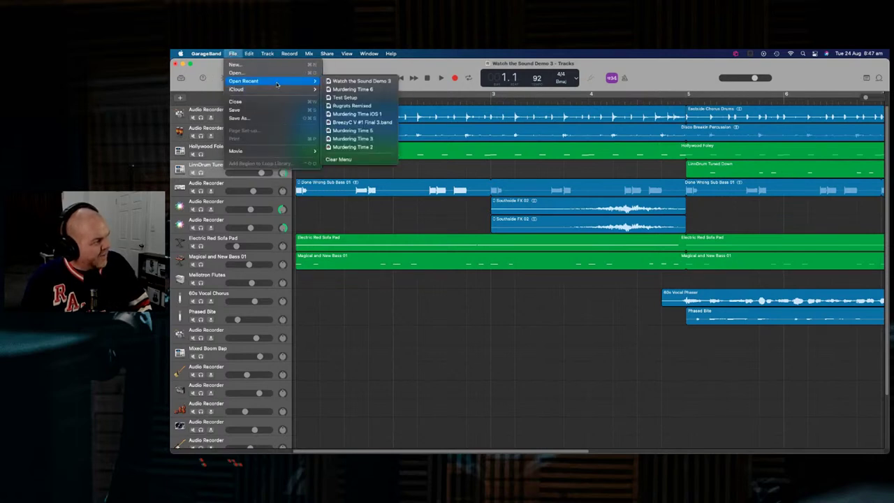
{"action": "left_click", "coordinate": [293, 123]}
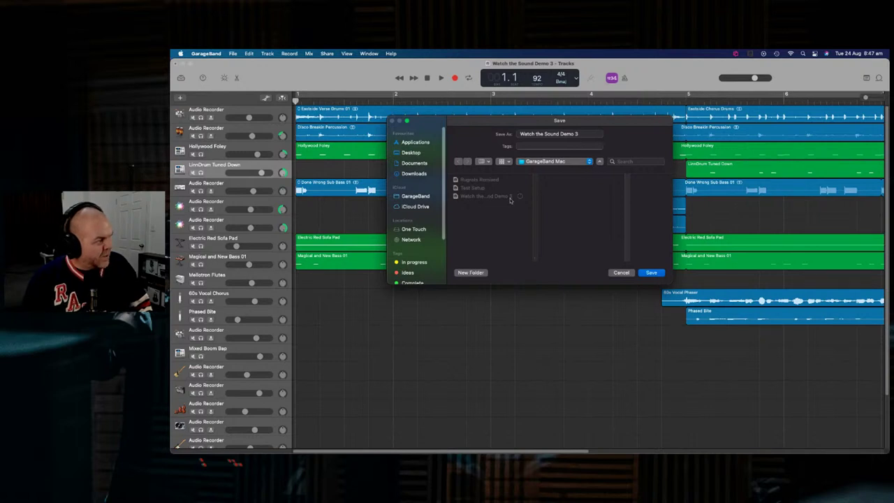
{"action": "left_click", "coordinate": [647, 272]}
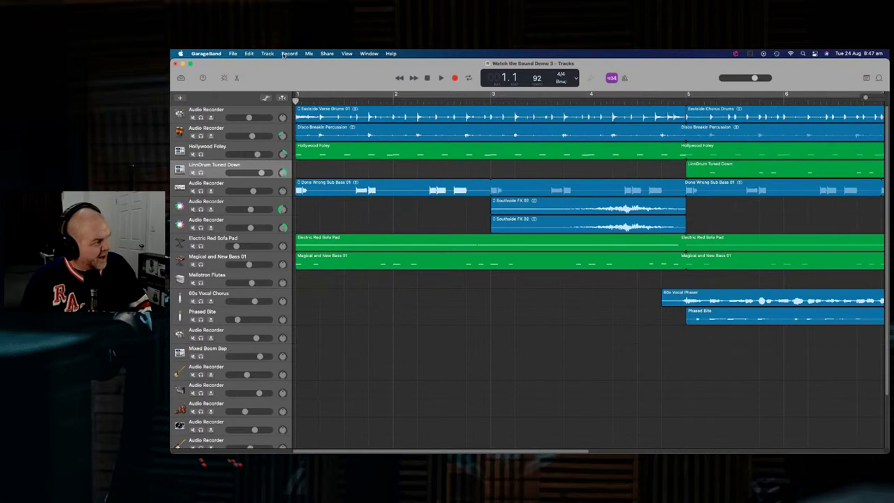
Step: Export the project to GarageBand for iOS as Watch the Sound Demo (from Mac) in the 6. Tutorial Songs folder
{"action": "left_click", "coordinate": [327, 54]}
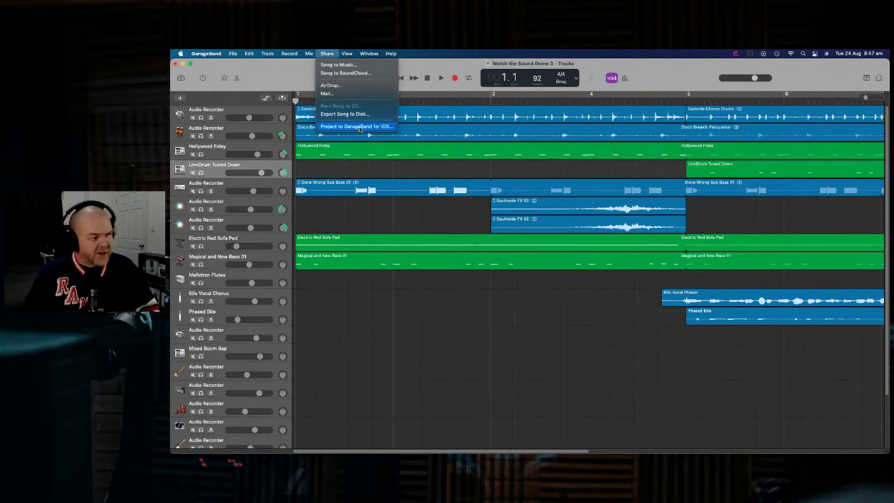
{"action": "left_click", "coordinate": [360, 127]}
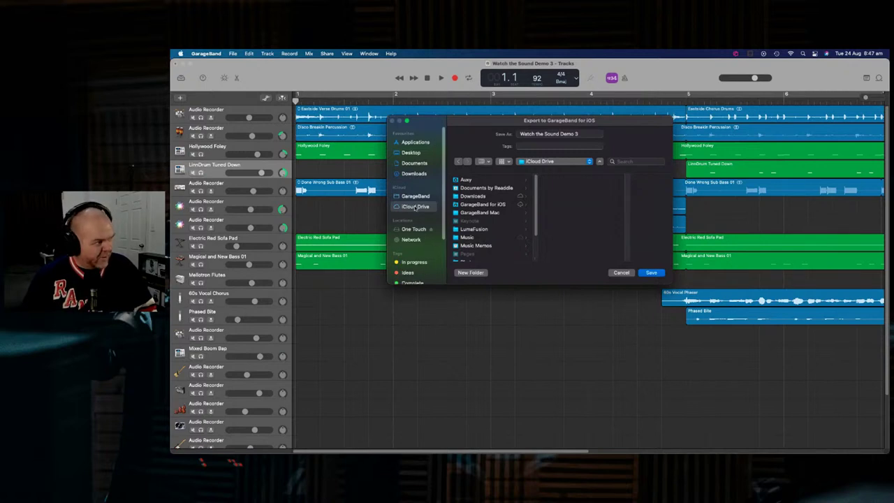
{"action": "left_click", "coordinate": [484, 205]}
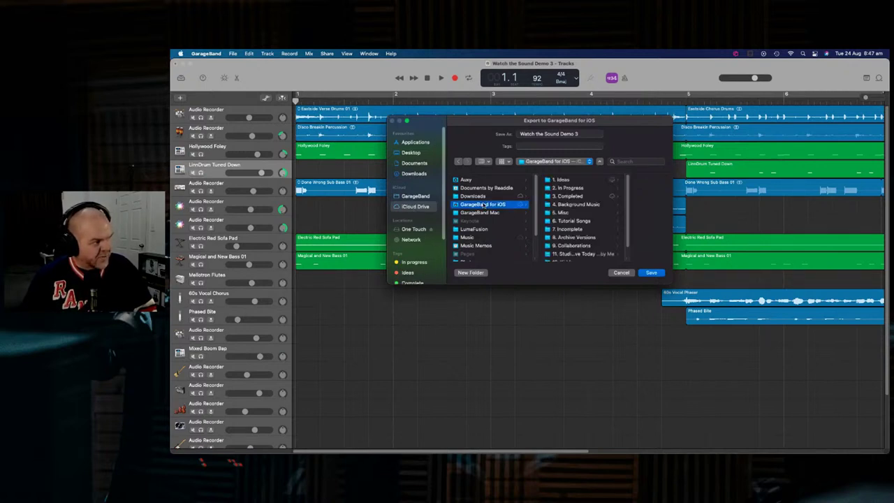
{"action": "left_click", "coordinate": [569, 222]}
{"action": "left_click", "coordinate": [584, 133]}
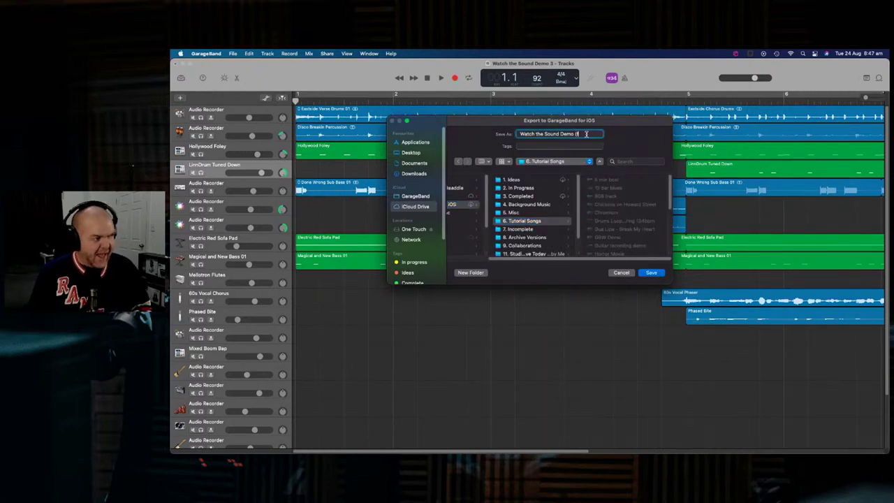
{"action": "type", "text": "(from Mac)"}
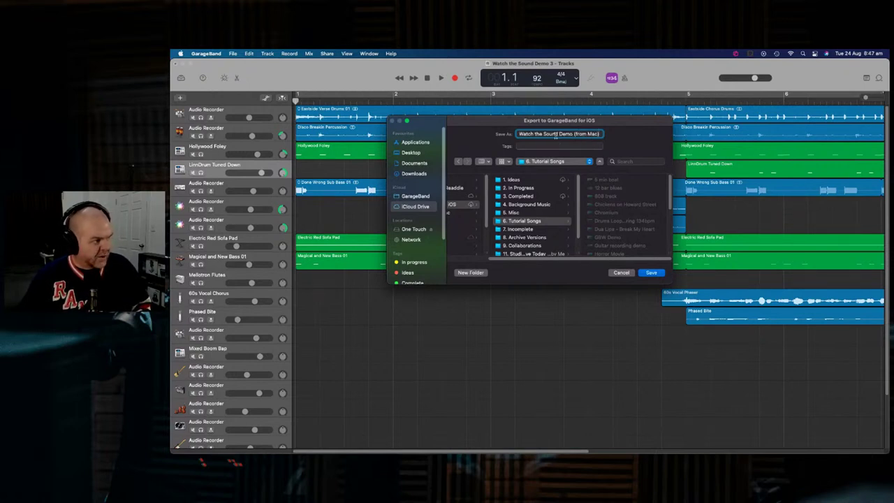
{"action": "left_click", "coordinate": [652, 273]}
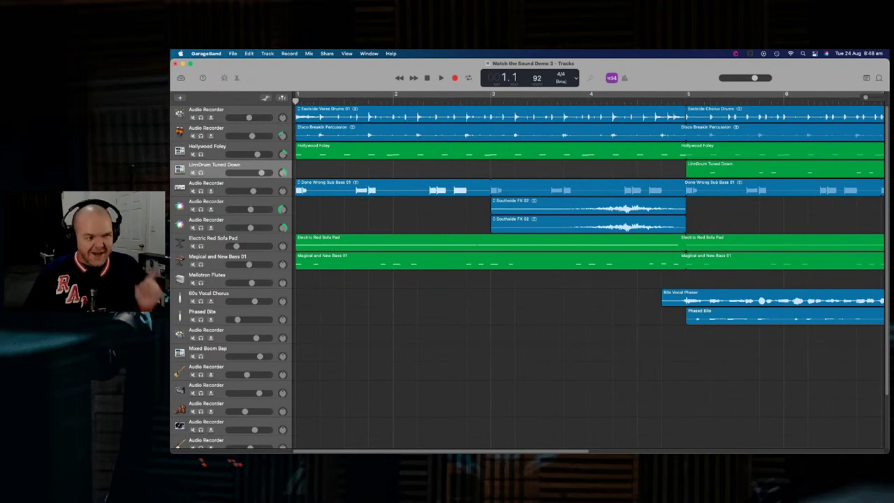
Step: Switch to GarageBand on the mirrored iPad, open the exported song from 6. Tutorial Songs and play its opening bars
{"action": "left_click", "coordinate": [182, 64]}
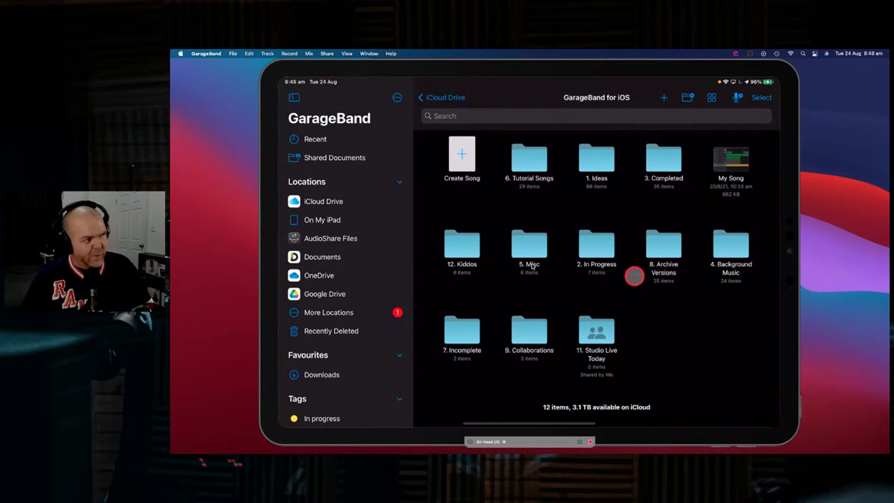
{"action": "left_click", "coordinate": [540, 164]}
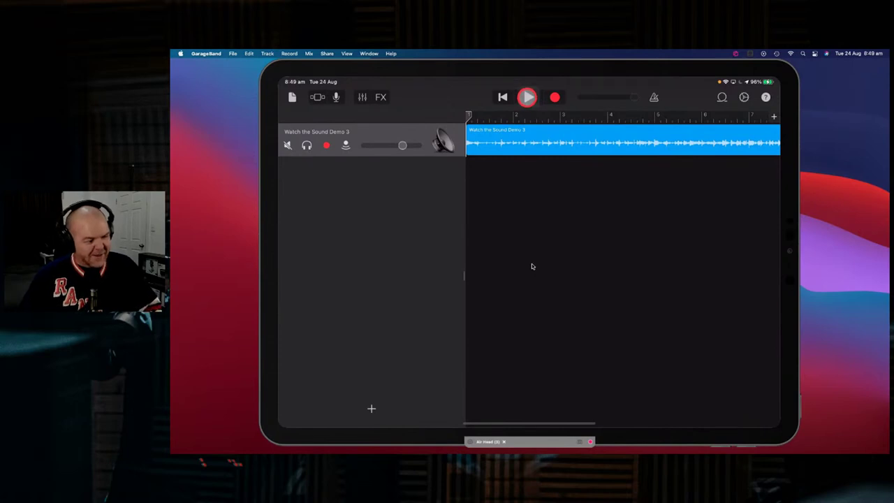
{"action": "left_click", "coordinate": [528, 97]}
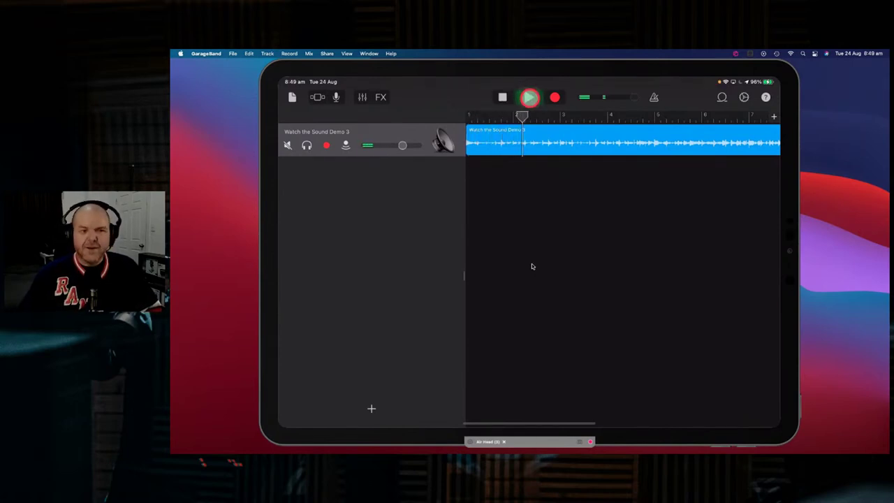
{"action": "left_click", "coordinate": [530, 97]}
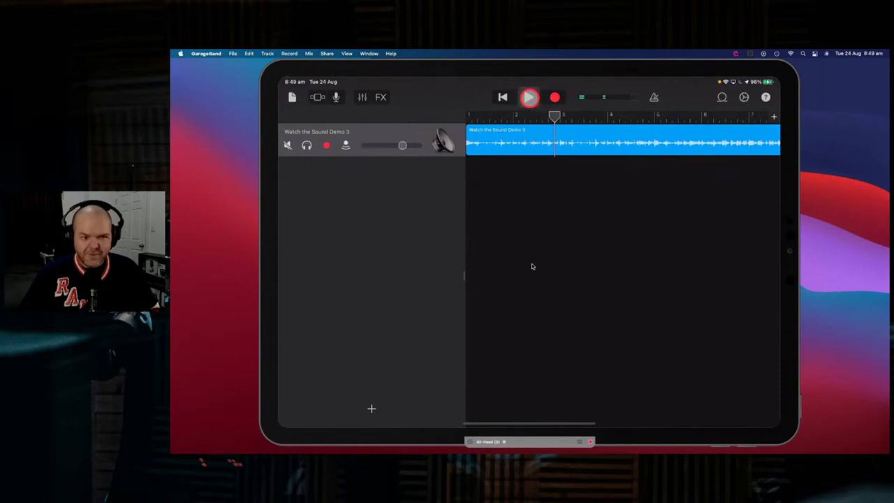
{"action": "left_click", "coordinate": [503, 98]}
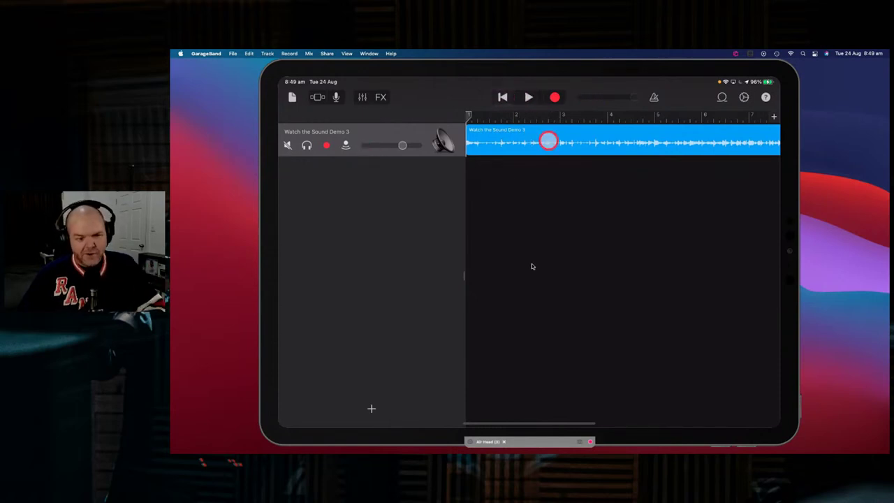
{"action": "scroll", "coordinate": [557, 142], "scroll_direction": "down", "scroll_amount": 3}
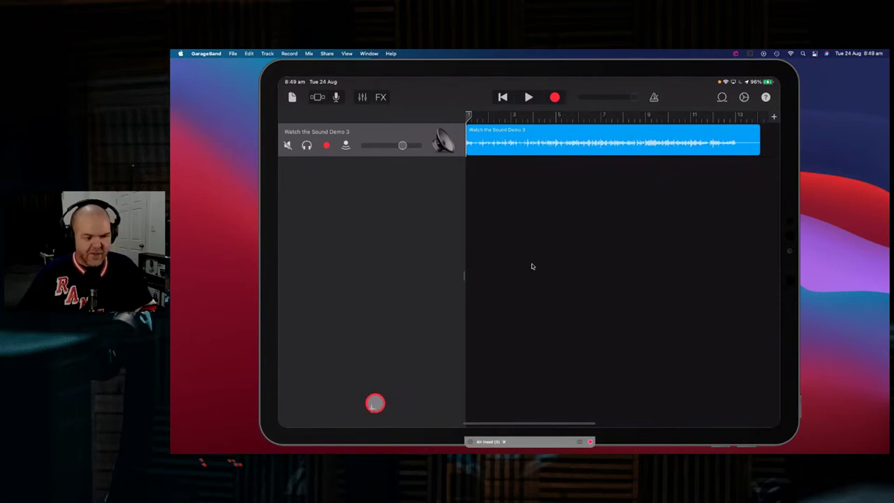
Step: Open the Sound Library from the new-track instrument browser and view the details of the Take A Daytrip producer pack
{"action": "left_click", "coordinate": [371, 407]}
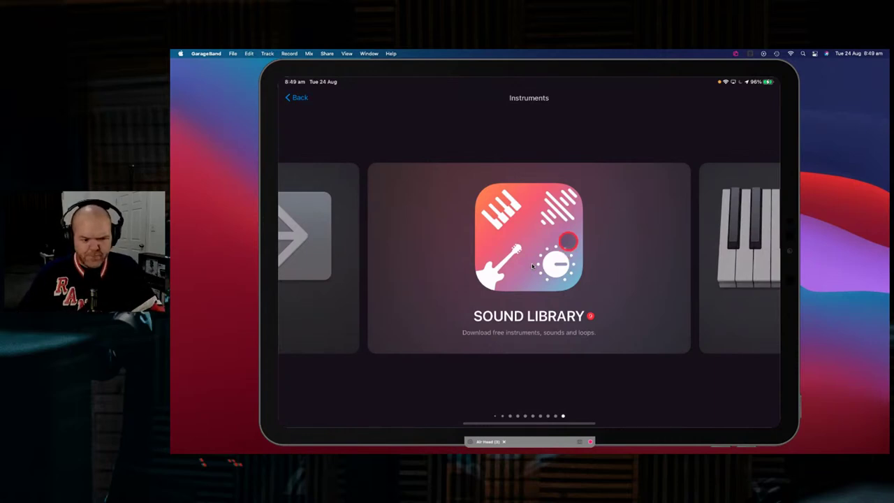
{"action": "left_click", "coordinate": [568, 241]}
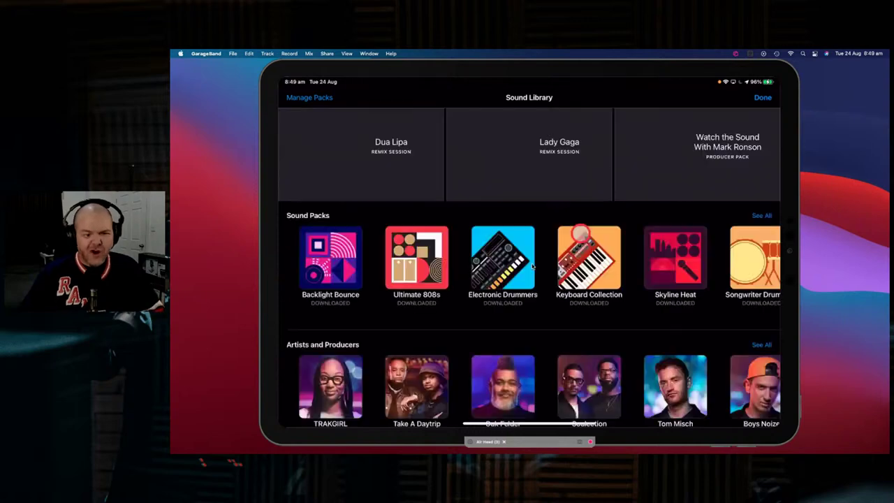
{"action": "scroll", "coordinate": [591, 203], "scroll_direction": "down", "scroll_amount": 2}
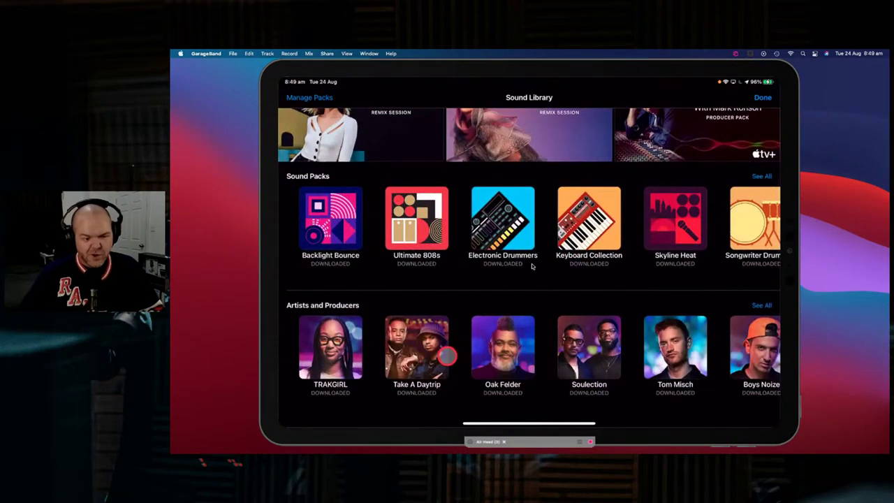
{"action": "left_click", "coordinate": [417, 349]}
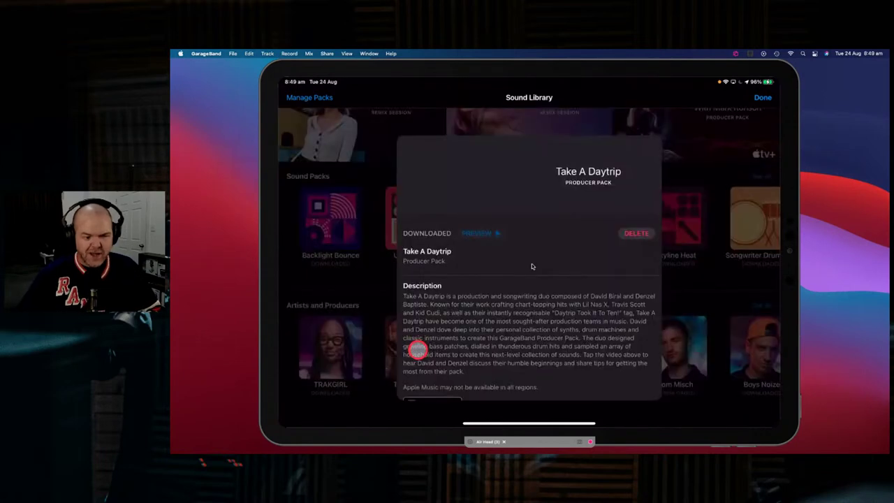
Step: Leave the Take A Daytrip pack details and the Sound Library, and open the Keyboard instrument's list of additional sounds
{"action": "left_click", "coordinate": [720, 271]}
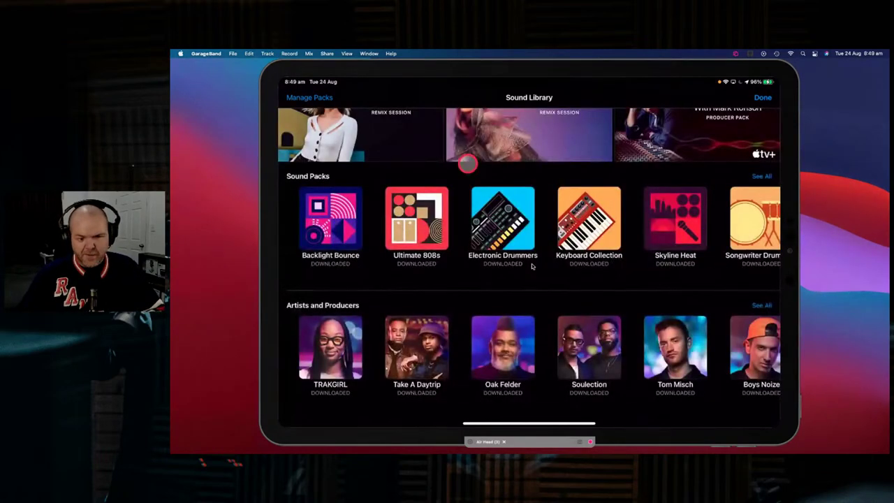
{"action": "left_click", "coordinate": [765, 96]}
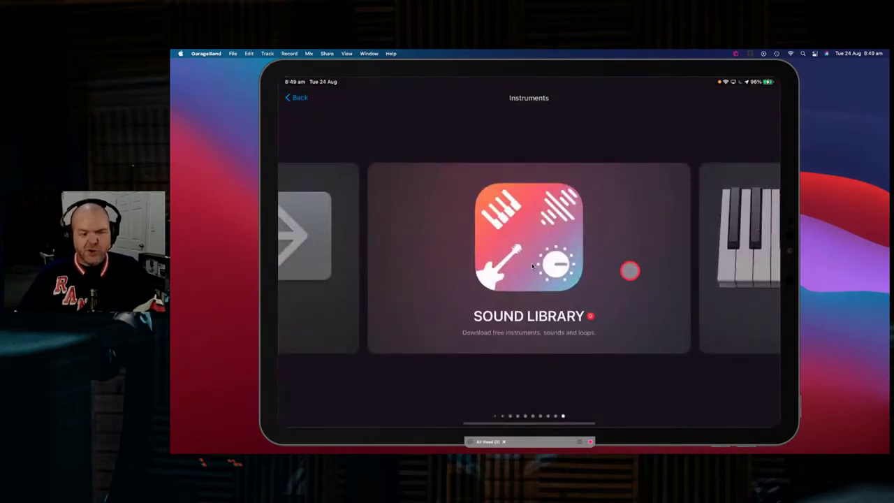
{"action": "scroll", "coordinate": [630, 270], "scroll_direction": "right", "scroll_amount": 3}
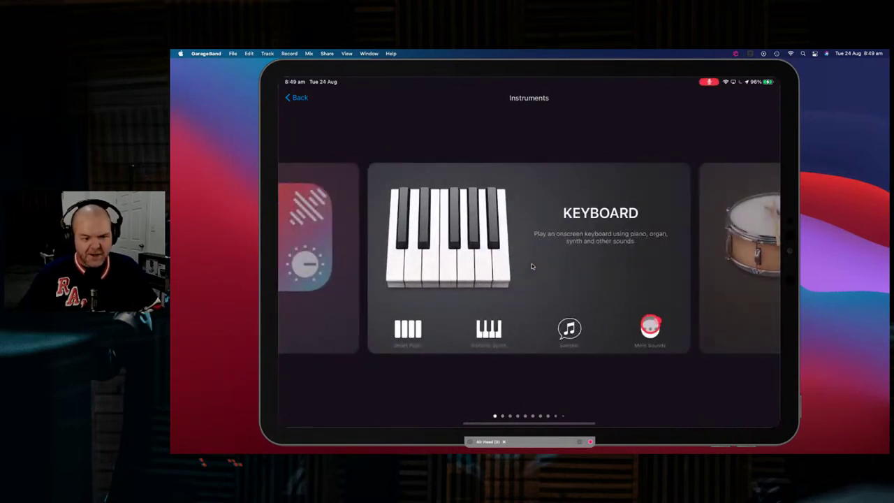
{"action": "left_click", "coordinate": [650, 327]}
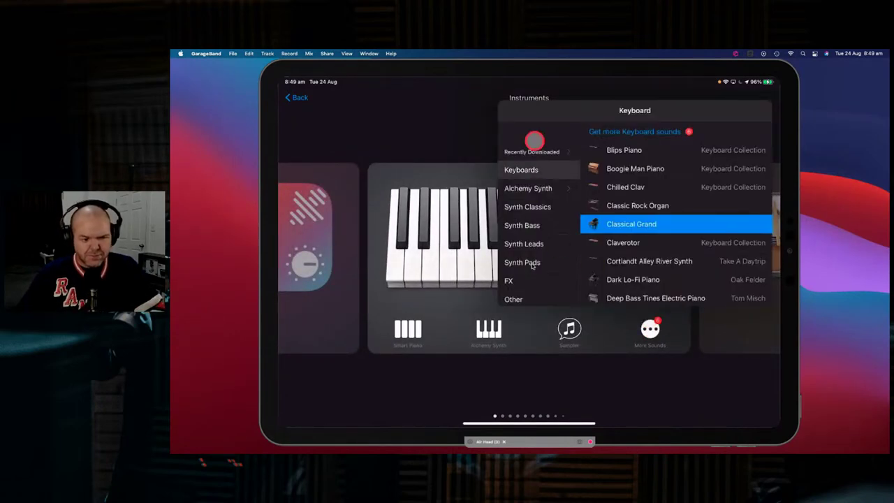
Step: Load the Route 22 Revelation Synth keyboard sound from the recently downloaded Take A Daytrip pack
{"action": "left_click", "coordinate": [537, 149]}
{"action": "scroll", "coordinate": [577, 269], "scroll_direction": "down", "scroll_amount": 5}
{"action": "scroll", "coordinate": [577, 269], "scroll_direction": "up", "scroll_amount": 2}
{"action": "left_click", "coordinate": [535, 259]}
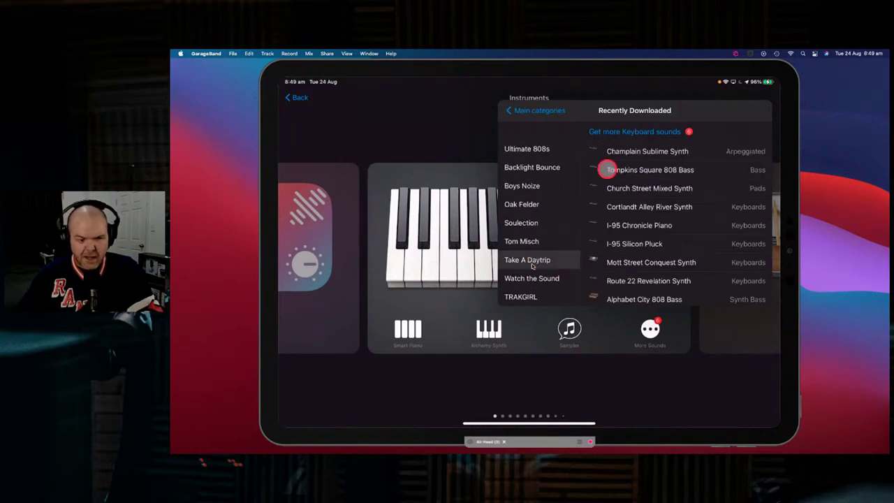
{"action": "scroll", "coordinate": [659, 199], "scroll_direction": "down", "scroll_amount": 3}
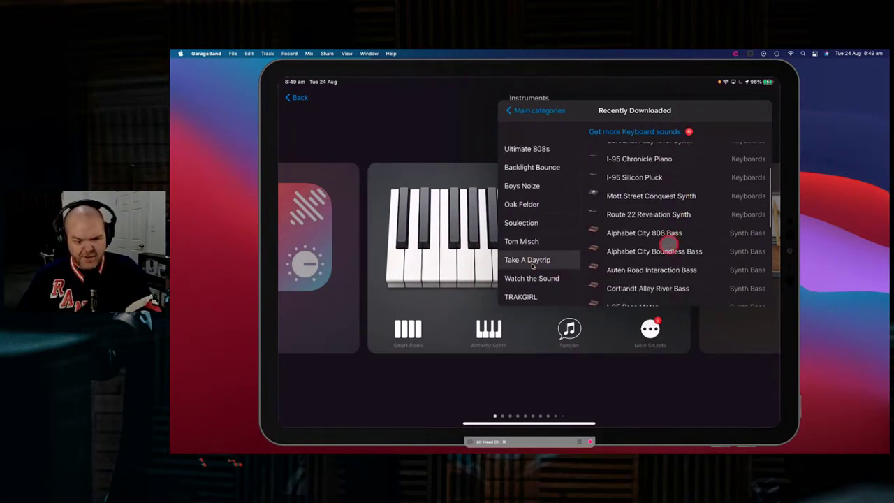
{"action": "left_click", "coordinate": [637, 214]}
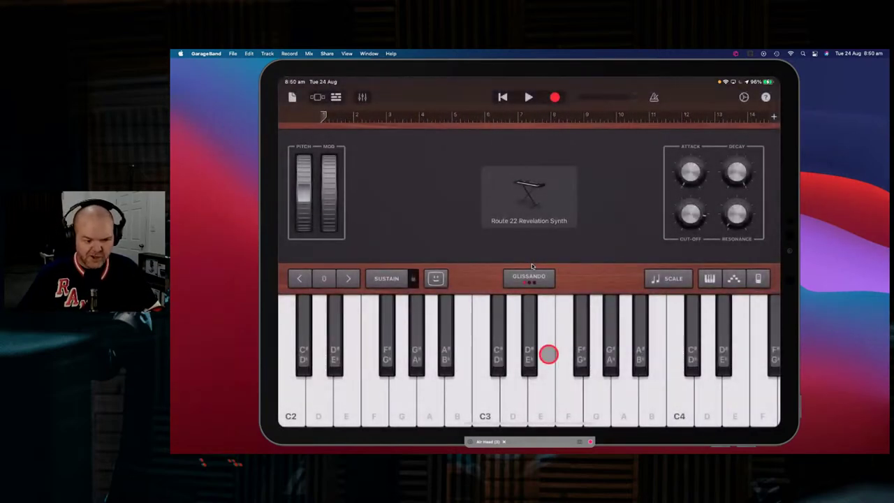
Step: Audition notes on the Route 22 Revelation Synth, briefly play the song, and return the playhead to the start
{"action": "left_click", "coordinate": [568, 349]}
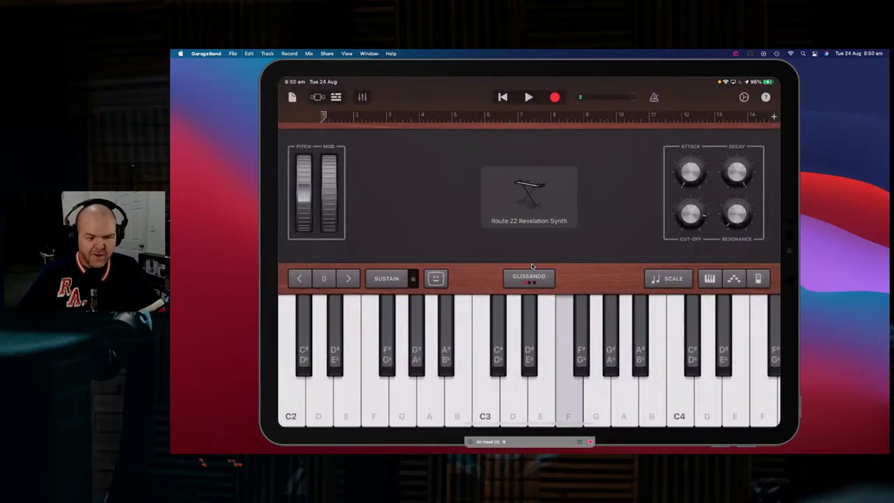
{"action": "left_click", "coordinate": [402, 378]}
{"action": "left_click", "coordinate": [485, 377]}
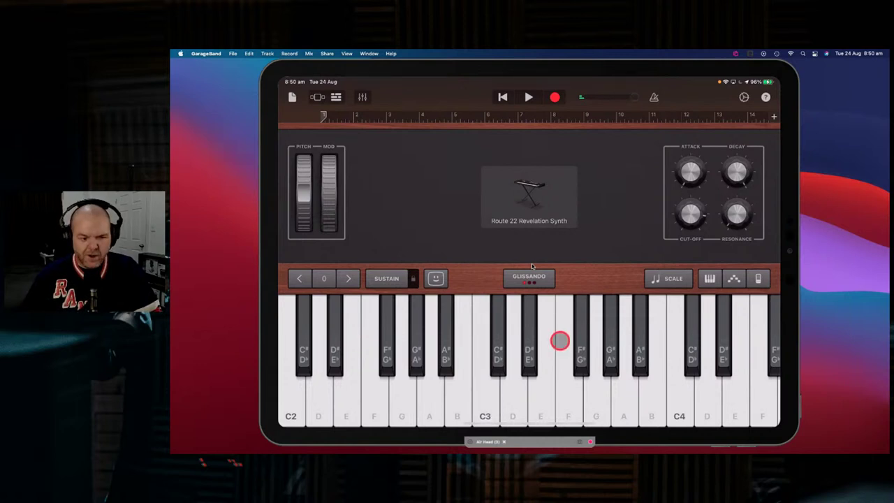
{"action": "left_click", "coordinate": [529, 97]}
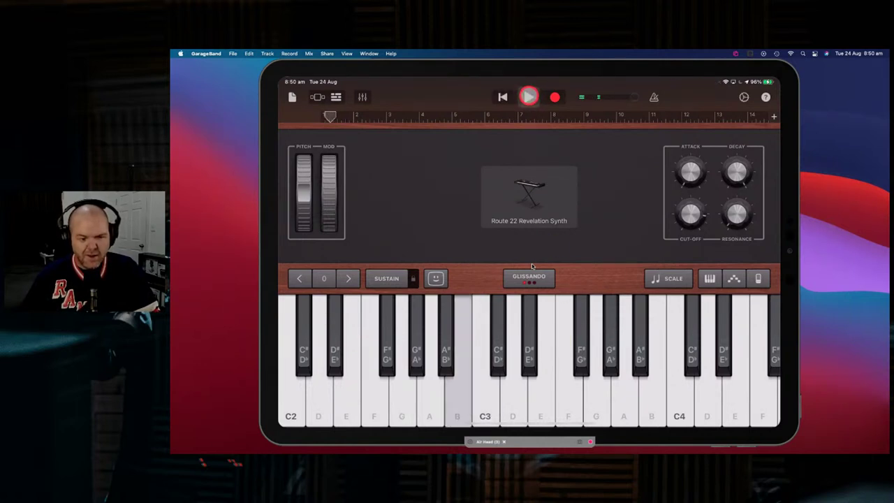
{"action": "left_click", "coordinate": [503, 97]}
{"action": "left_click", "coordinate": [458, 391]}
{"action": "left_click", "coordinate": [430, 391]}
{"action": "left_click", "coordinate": [457, 391]}
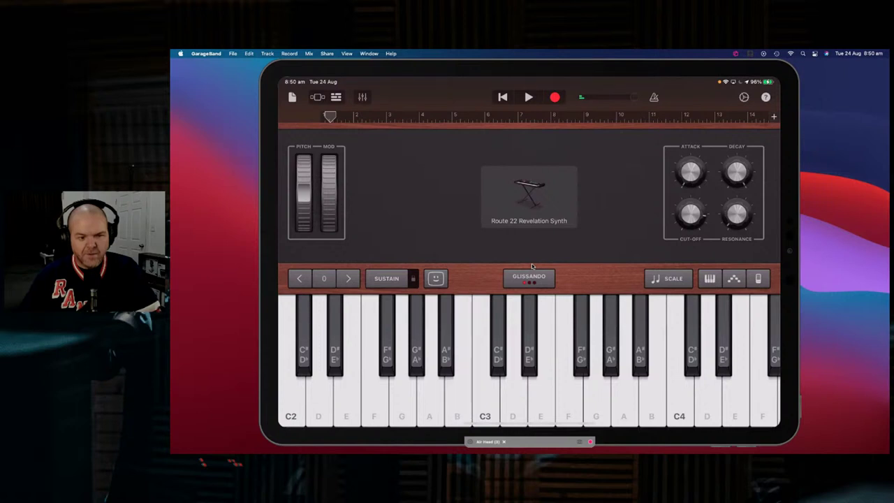
{"action": "left_click", "coordinate": [502, 97]}
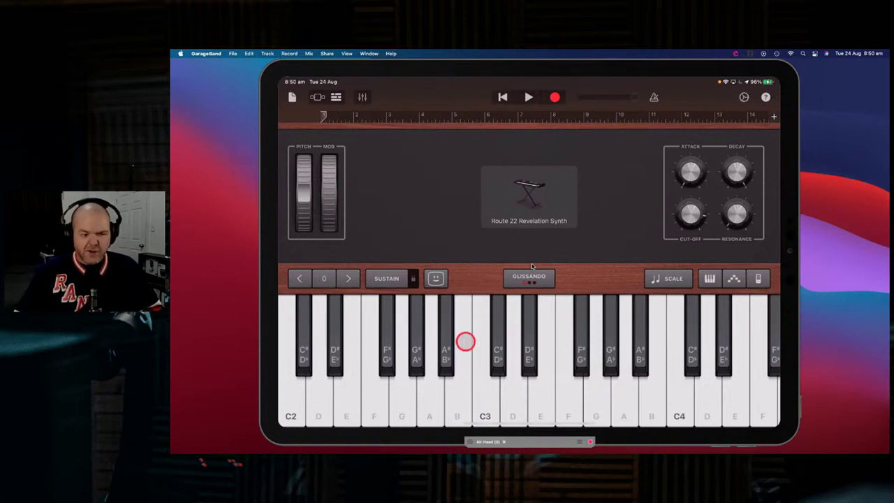
Step: Record a part of held notes, starting on B, with the Route 22 Revelation Synth over the opening four bars
{"action": "left_click", "coordinate": [556, 98]}
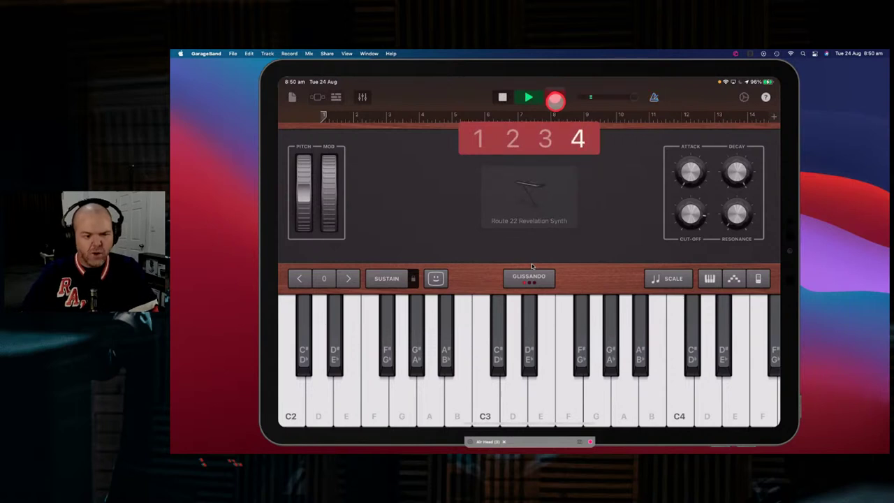
{"action": "left_click", "coordinate": [457, 363]}
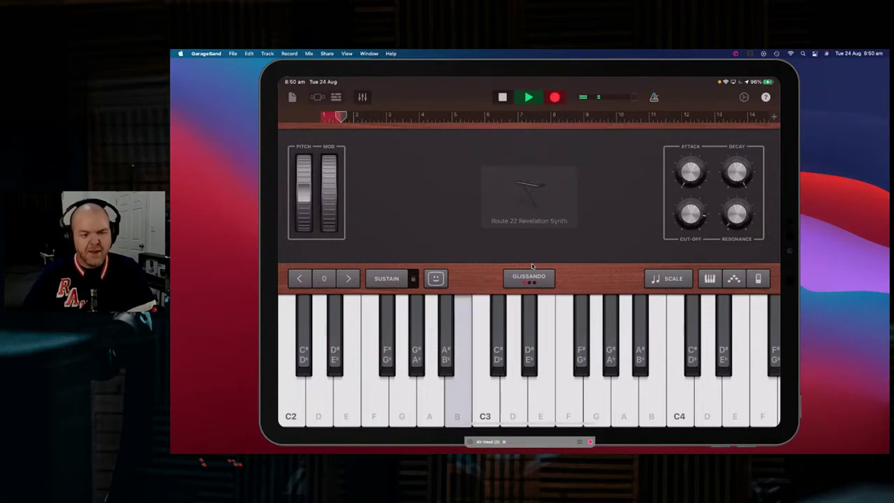
{"action": "left_click", "coordinate": [429, 363]}
{"action": "key", "text": "j"}
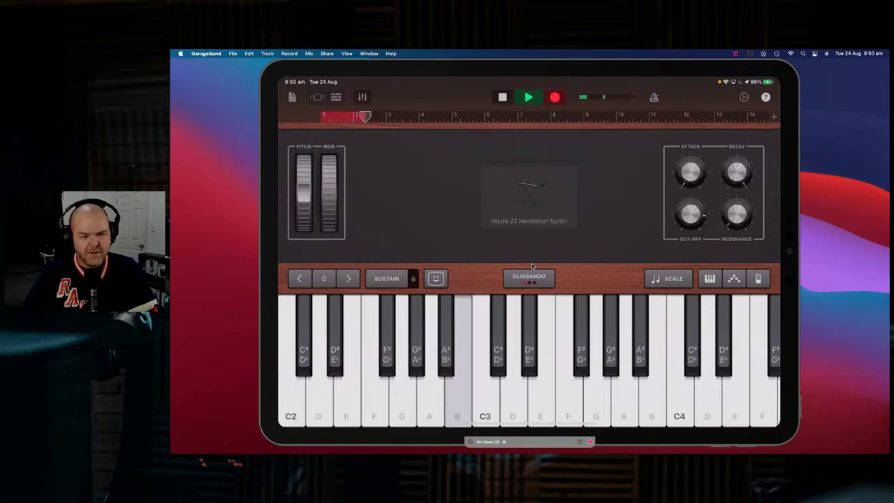
{"action": "key", "text": "j"}
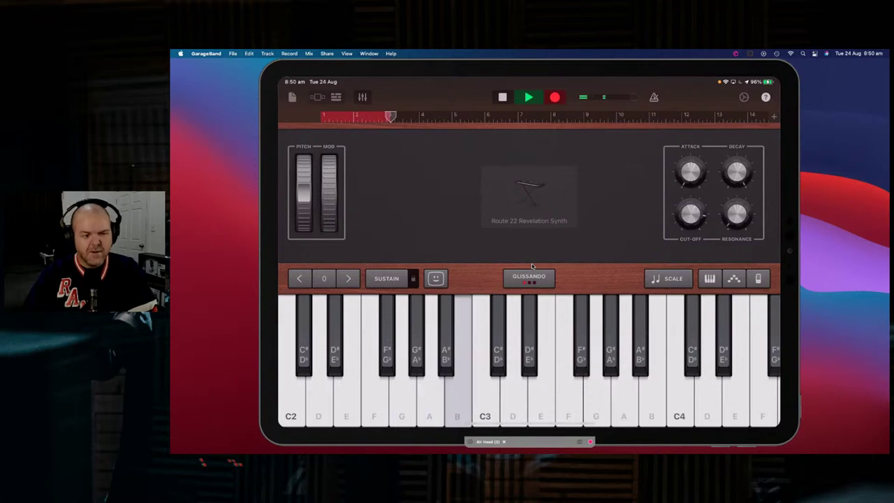
{"action": "key", "text": "j"}
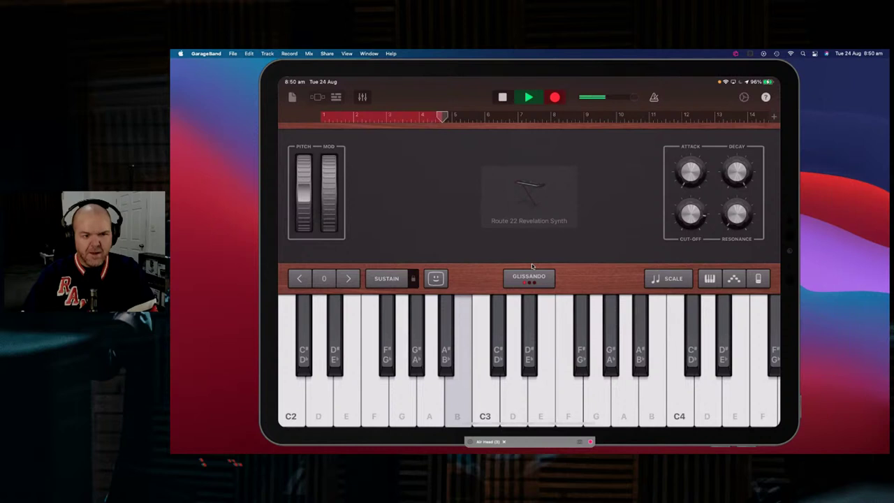
{"action": "key", "text": "space"}
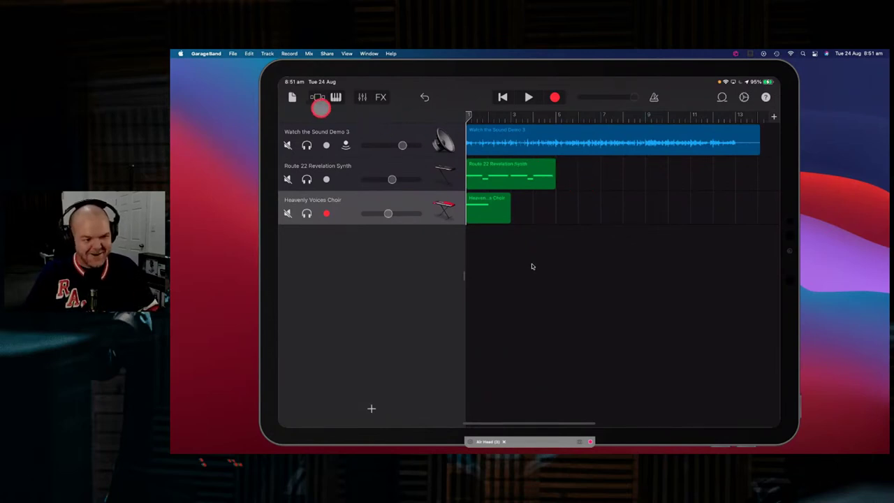
Step: Exit the iPad song to the 6. Tutorial Songs browser and switch to the Watch the Sound Demo 3 project in GarageBand for Mac
{"action": "left_click", "coordinate": [294, 97]}
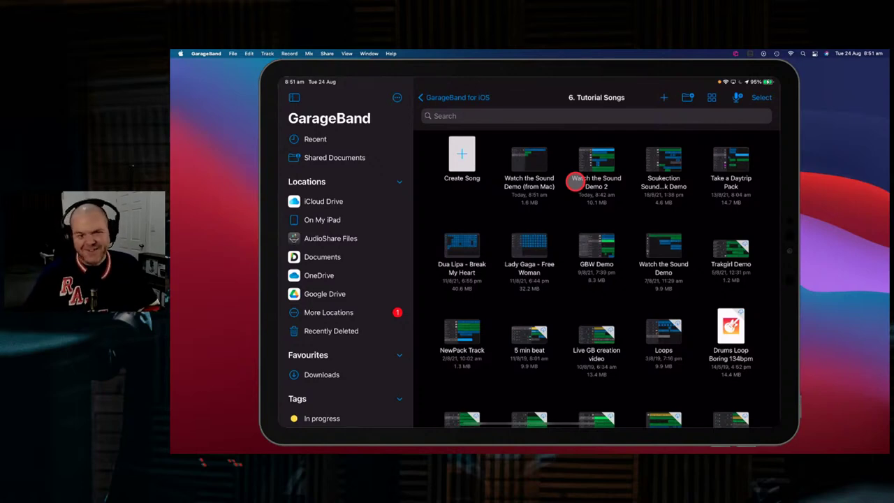
{"action": "left_click", "coordinate": [575, 182]}
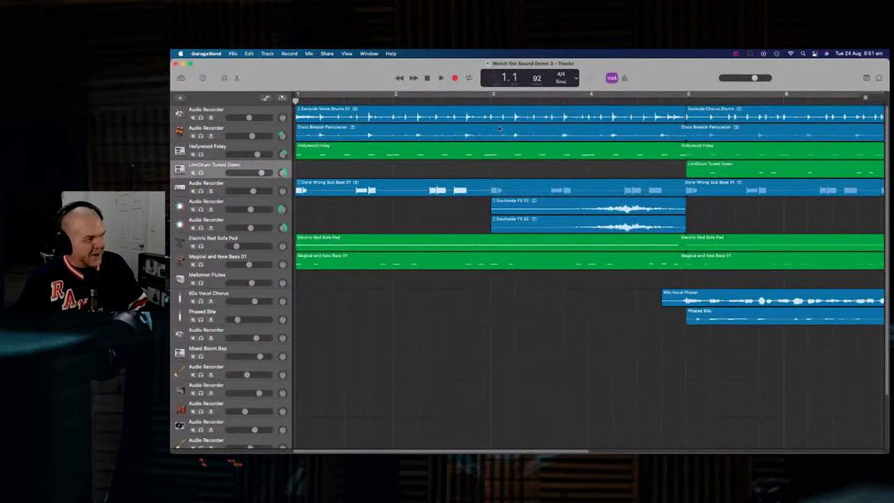
{"action": "scroll", "coordinate": [366, 375], "scroll_direction": "down", "scroll_amount": 2}
{"action": "scroll", "coordinate": [345, 334], "scroll_direction": "up", "scroll_amount": 2}
Step: Close the Watch the Sound Demo 3 project and save its changes
{"action": "left_click", "coordinate": [216, 54]}
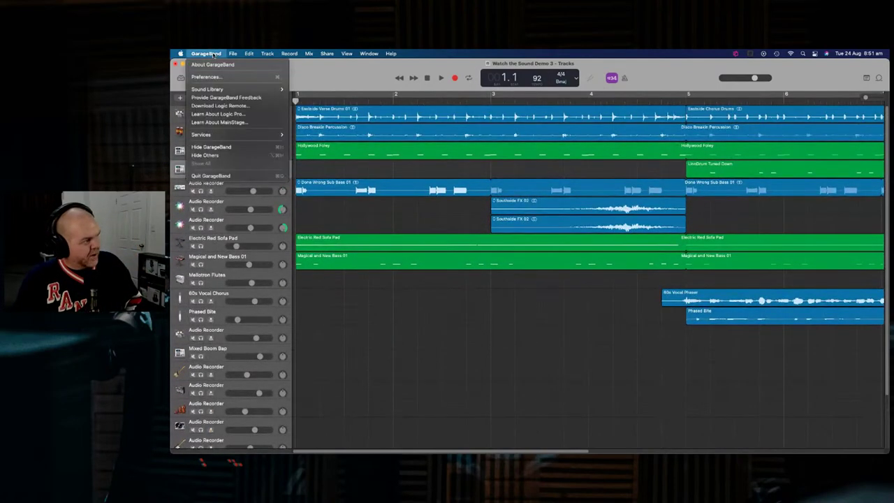
{"action": "mouse_move", "coordinate": [233, 54]}
{"action": "left_click", "coordinate": [237, 101]}
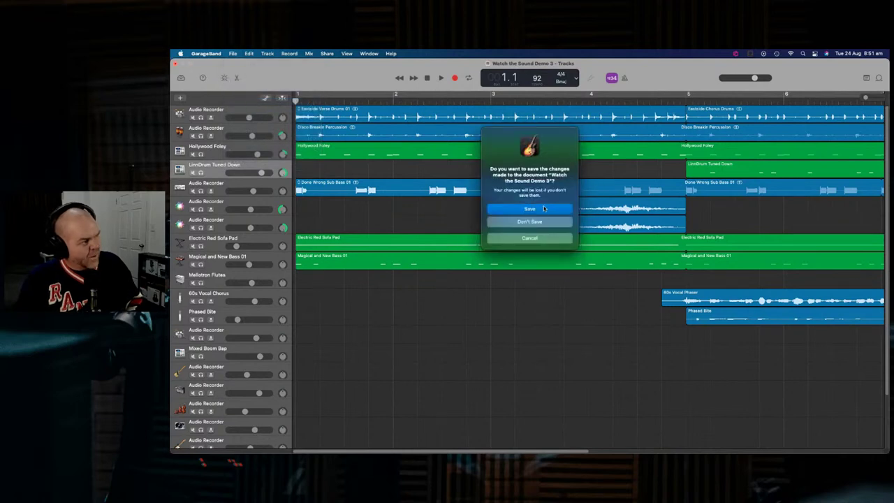
{"action": "left_click", "coordinate": [547, 208]}
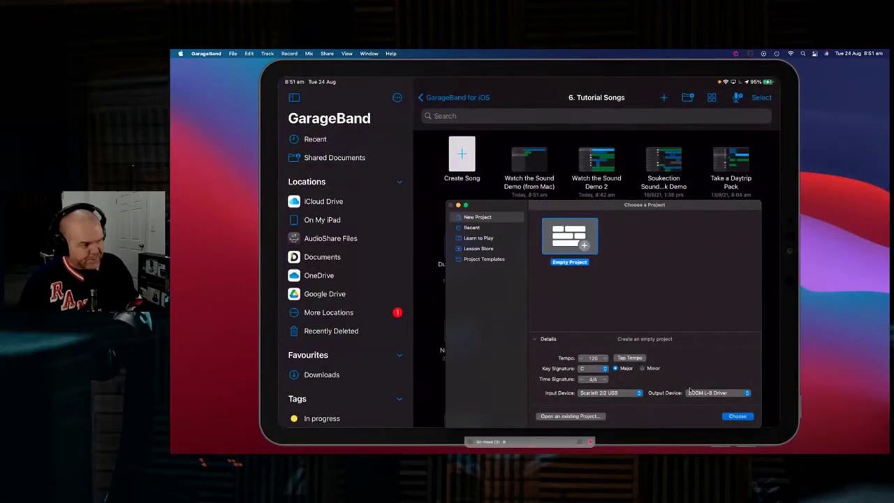
Step: Reopen the existing project Watch the Sound Demo 3 from the GarageBand Mac folder and continue past the missing plug-ins notice
{"action": "left_click", "coordinate": [584, 417]}
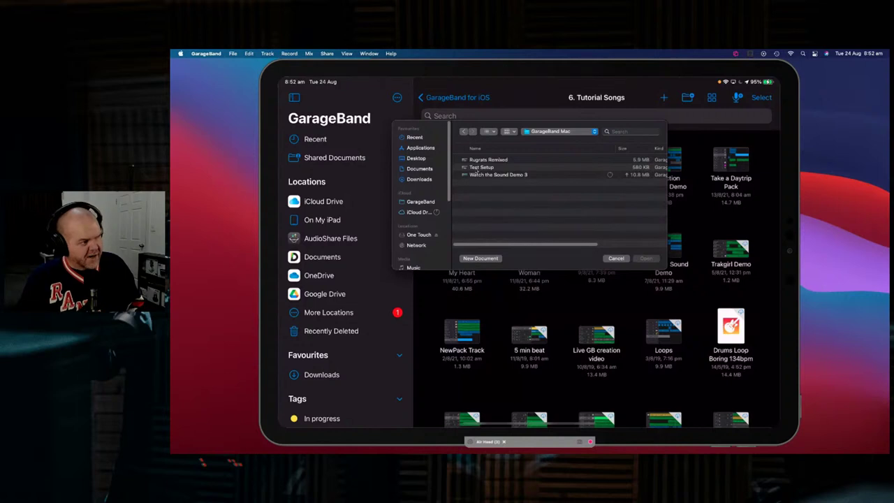
{"action": "left_click", "coordinate": [499, 178]}
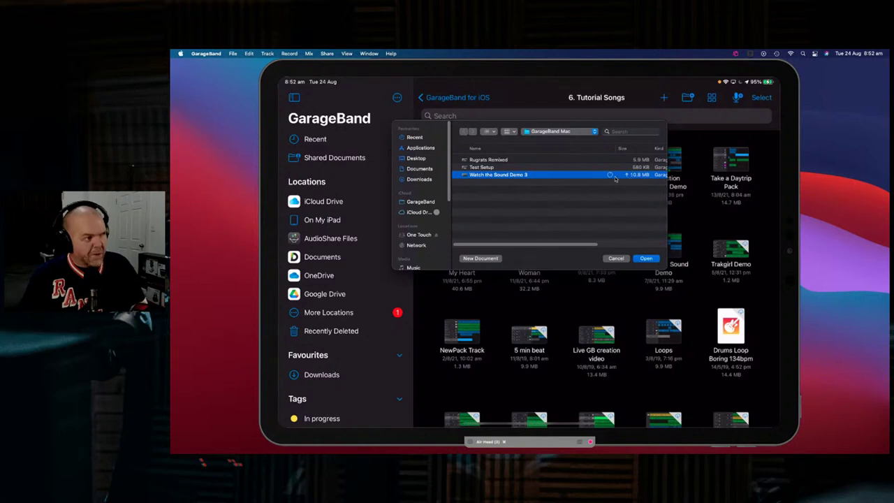
{"action": "left_click", "coordinate": [646, 258]}
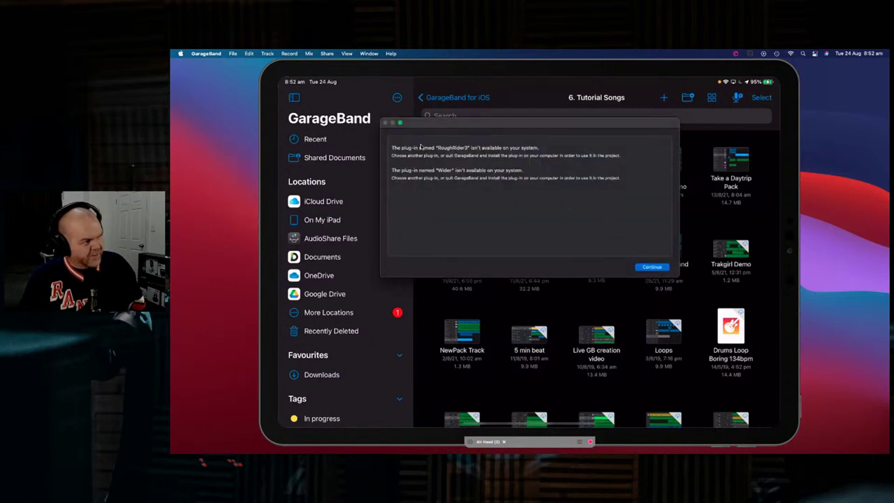
{"action": "left_click", "coordinate": [651, 268]}
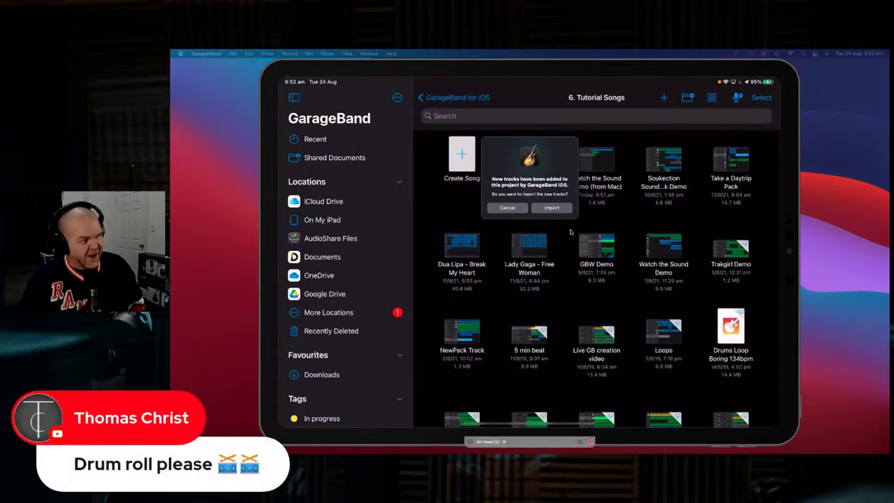
Step: Import the new tracks added in GarageBand iOS and download the additional content needed for the project
{"action": "left_click", "coordinate": [553, 209]}
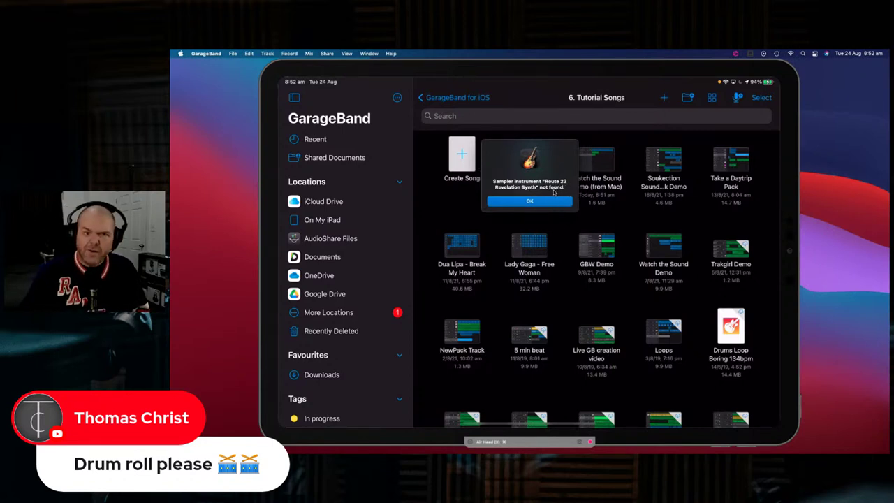
{"action": "left_click", "coordinate": [544, 201]}
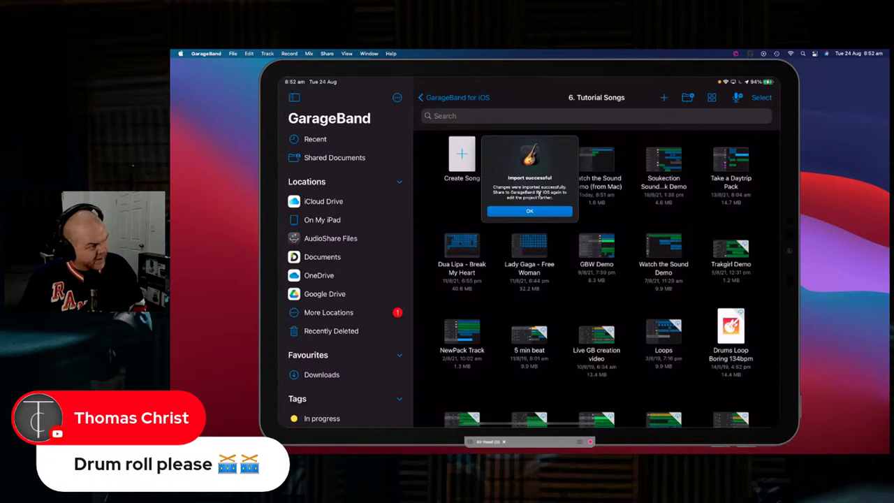
{"action": "left_click", "coordinate": [550, 212]}
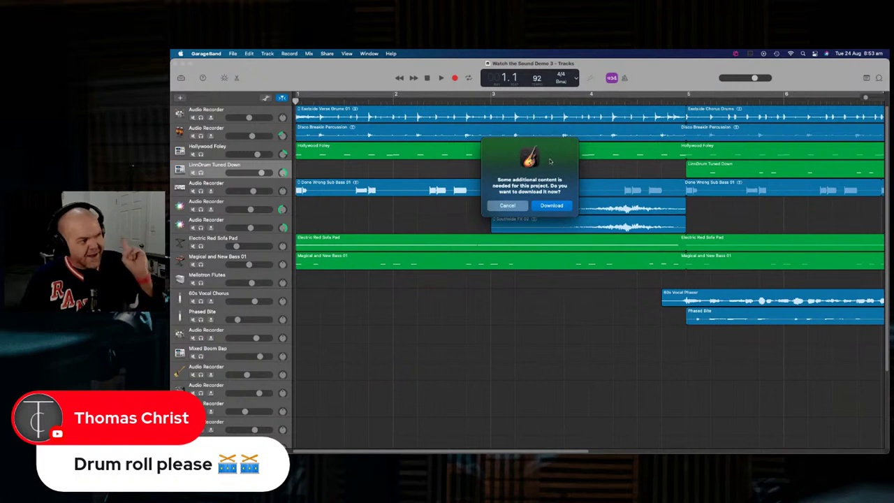
{"action": "left_click", "coordinate": [552, 206]}
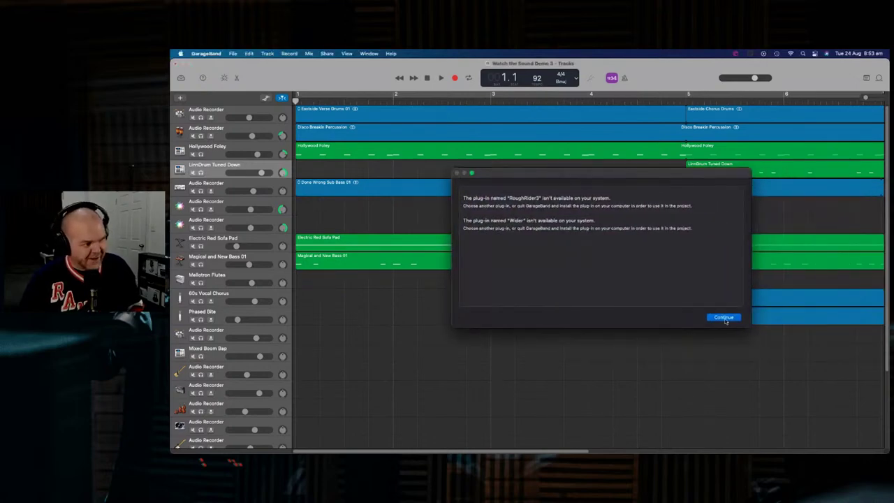
{"action": "left_click", "coordinate": [726, 319]}
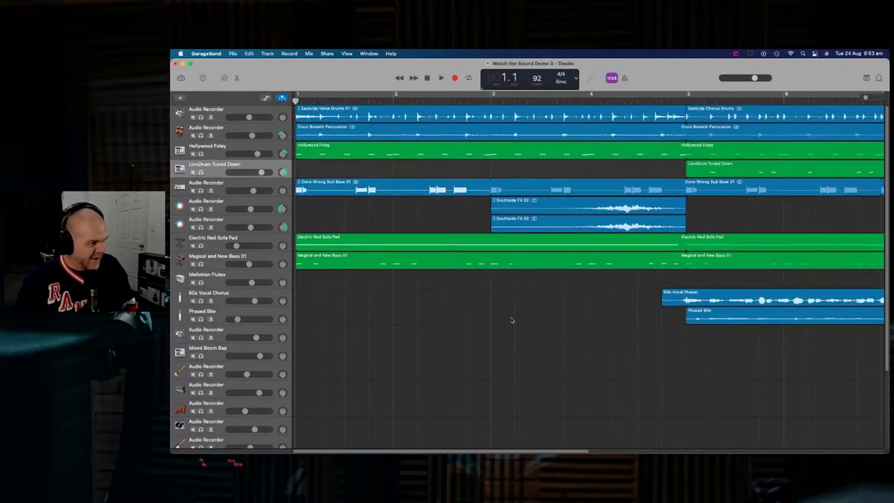
Step: Bring the imported Route 22 Revelation Synth and Heavenly Voices Choir tracks into view and play the project from the start
{"action": "scroll", "coordinate": [507, 318], "scroll_direction": "down", "scroll_amount": 5}
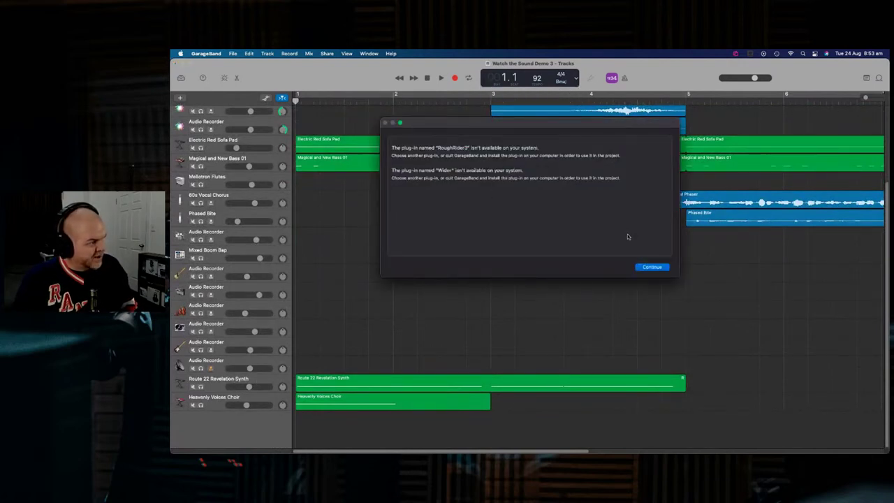
{"action": "left_click", "coordinate": [650, 268]}
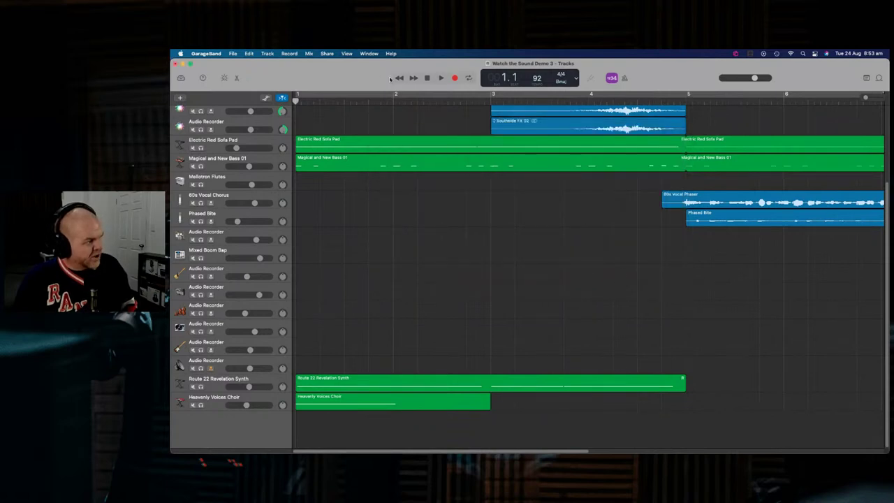
{"action": "left_click", "coordinate": [440, 78]}
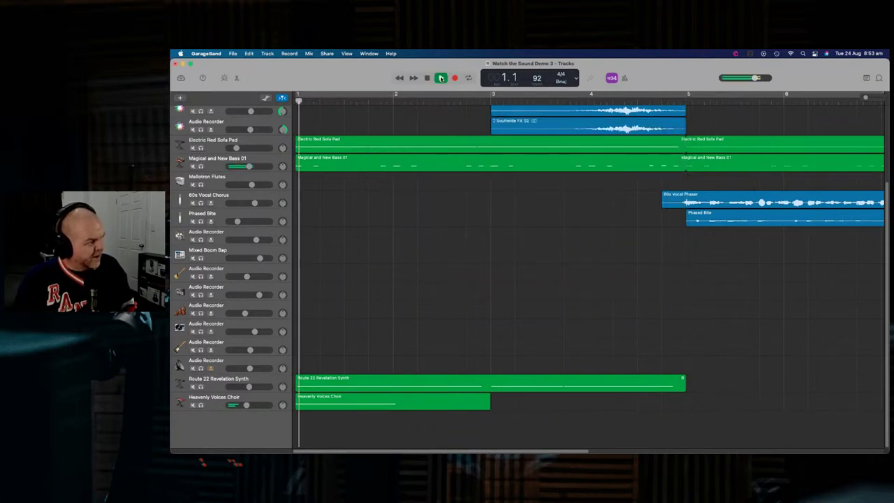
Step: Solo the Route 22 Revelation Synth and Heavenly Voices Choir tracks and play them from the project start
{"action": "key", "text": "Return"}
{"action": "left_click", "coordinate": [200, 386]}
{"action": "left_click", "coordinate": [201, 405]}
{"action": "left_click", "coordinate": [440, 78]}
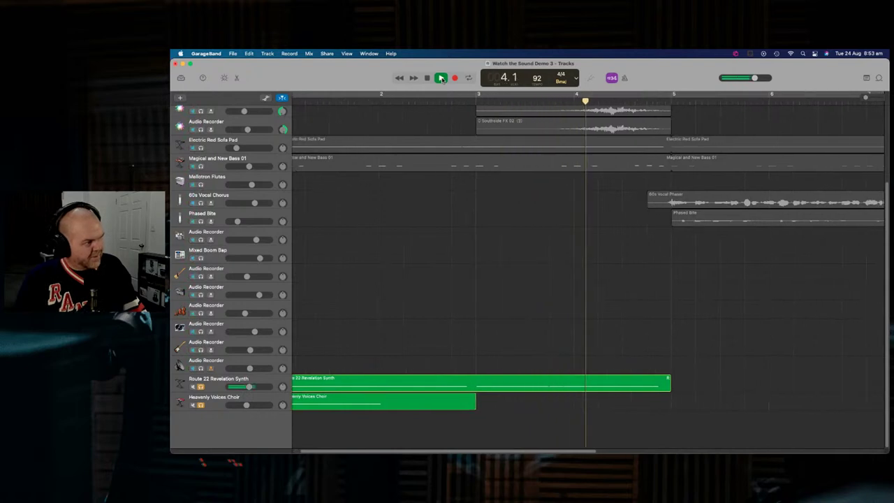
{"action": "left_click", "coordinate": [441, 79]}
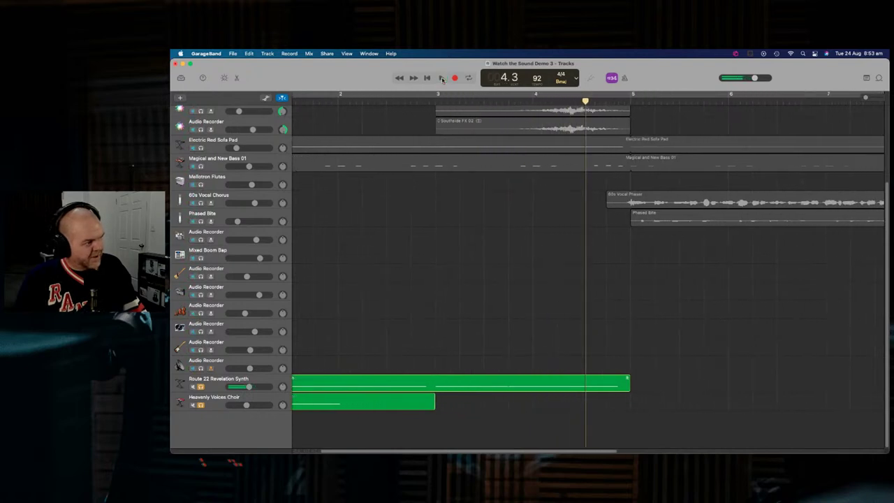
Step: Replay the opening of the soloed tracks and return the playhead to the start of the project
{"action": "left_click", "coordinate": [399, 79]}
{"action": "left_click", "coordinate": [398, 78]}
{"action": "left_click", "coordinate": [427, 78]}
{"action": "left_click", "coordinate": [442, 78]}
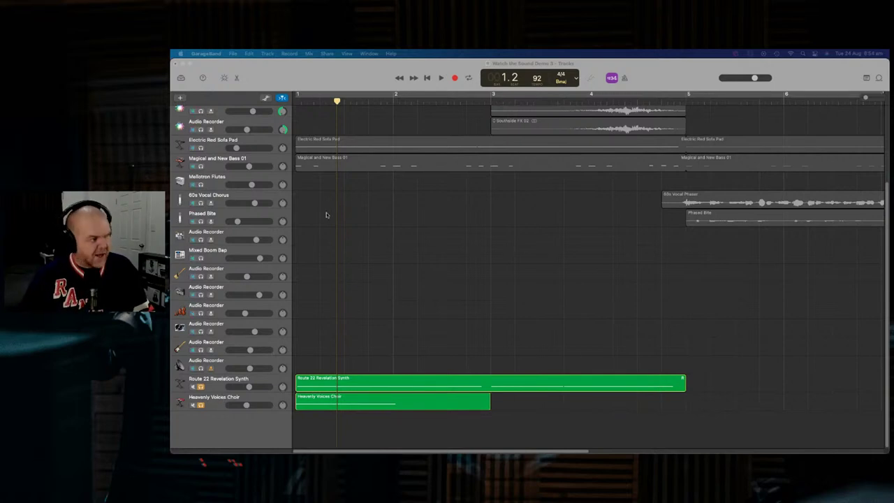
{"action": "left_click", "coordinate": [427, 78]}
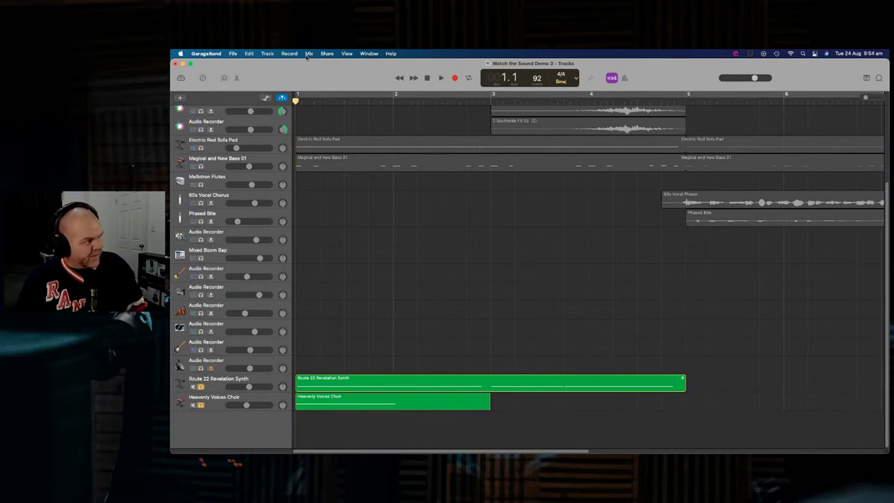
Step: Export the project to GarageBand for iOS as Watch the Sound Demo (from Mac 2) in the 6. Tutorial Songs folder
{"action": "left_click", "coordinate": [328, 54]}
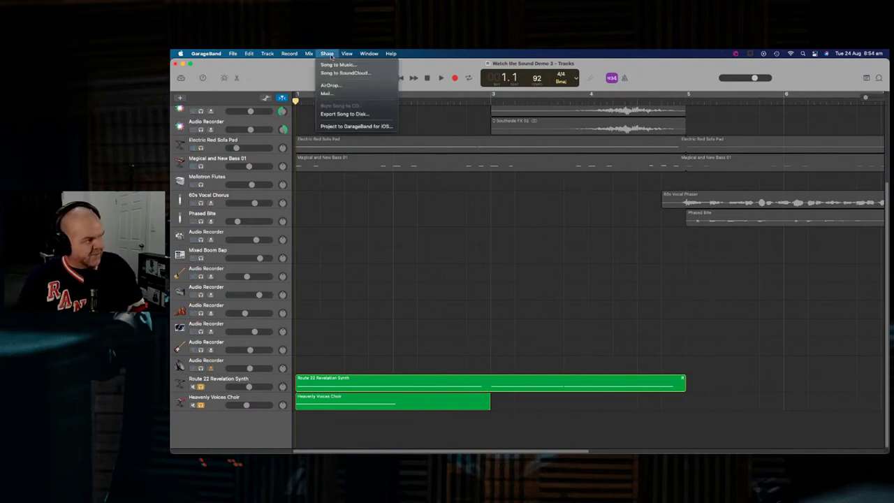
{"action": "left_click", "coordinate": [373, 130]}
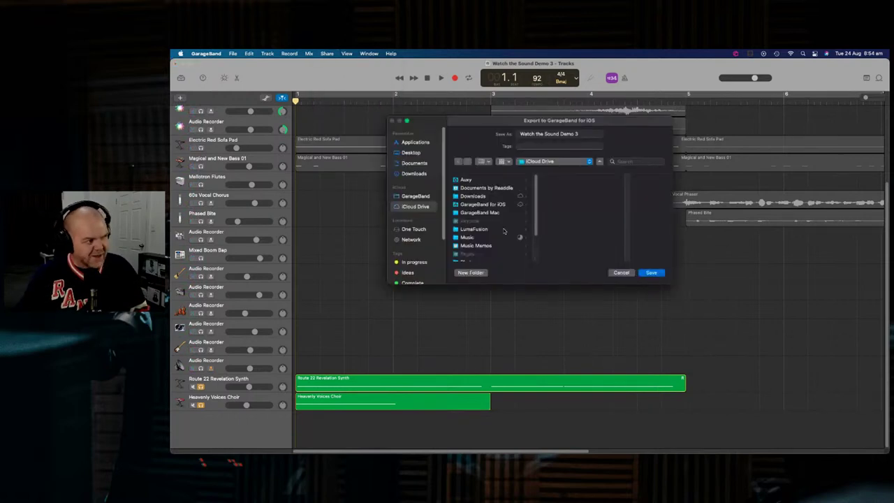
{"action": "left_click", "coordinate": [491, 206]}
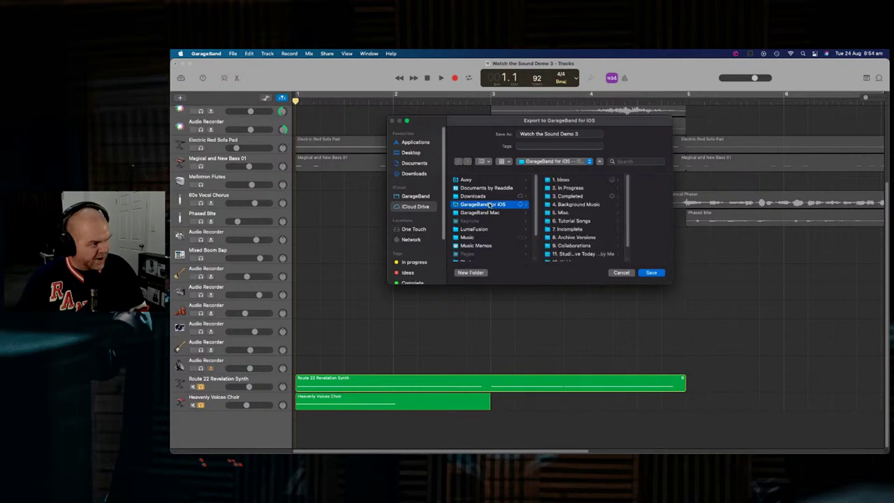
{"action": "left_click", "coordinate": [567, 222]}
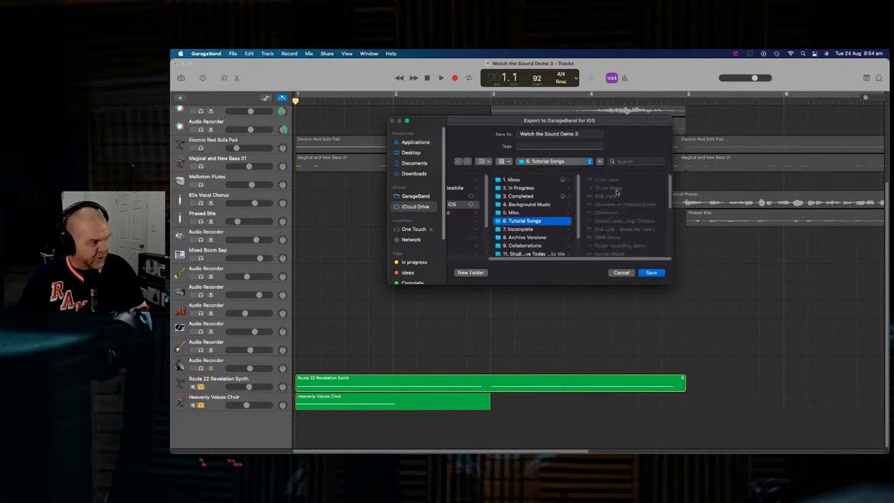
{"action": "left_click", "coordinate": [586, 134]}
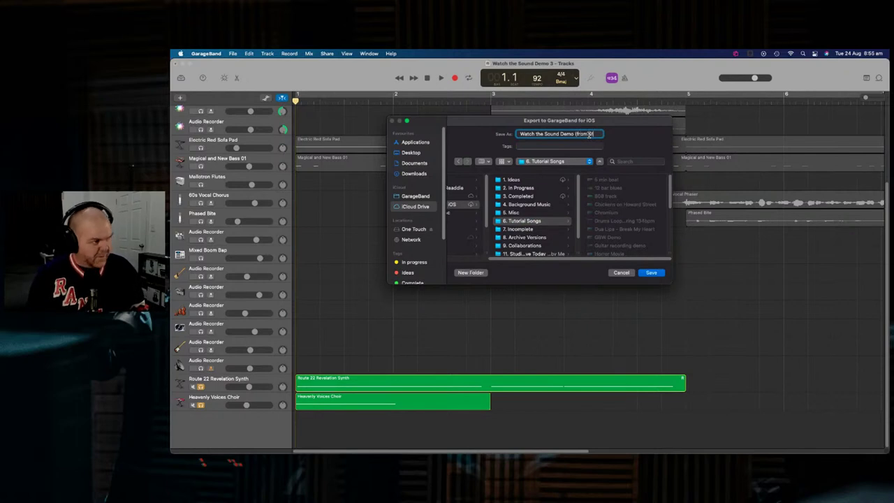
{"action": "type", "text": "2)"}
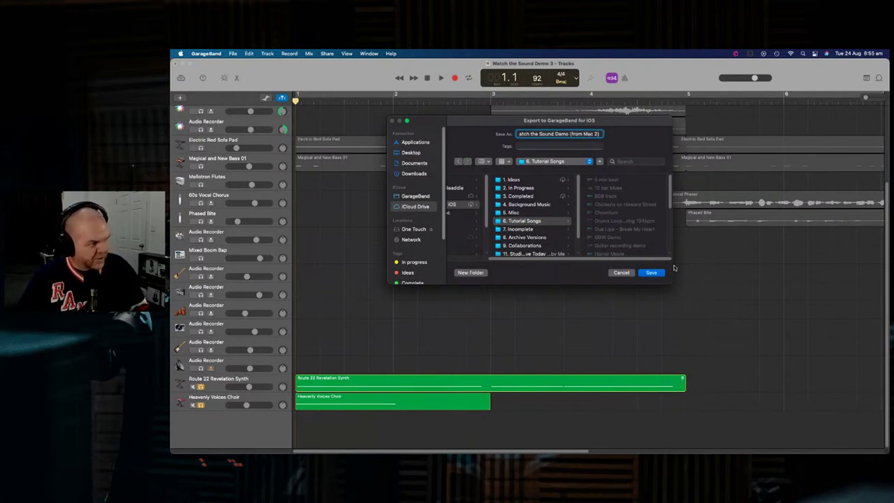
{"action": "left_click", "coordinate": [652, 272]}
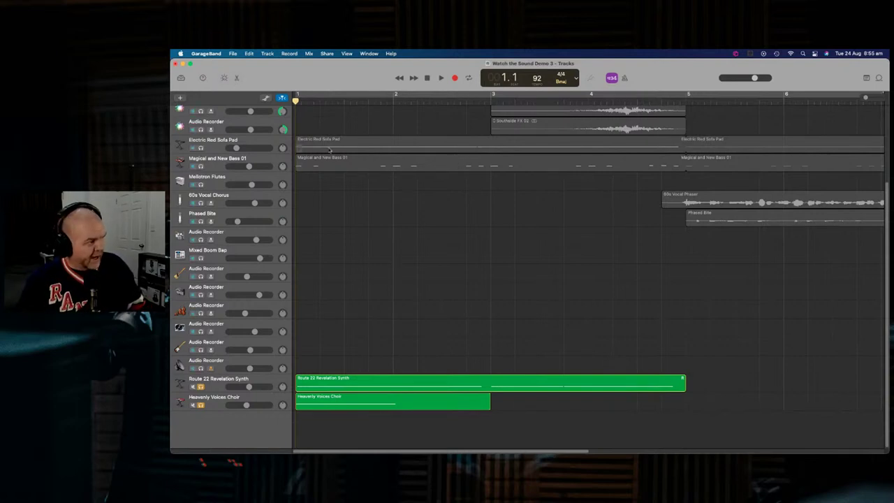
Step: Close the Watch the Sound Demo 3 project on the Mac and save its changes
{"action": "left_click", "coordinate": [233, 54]}
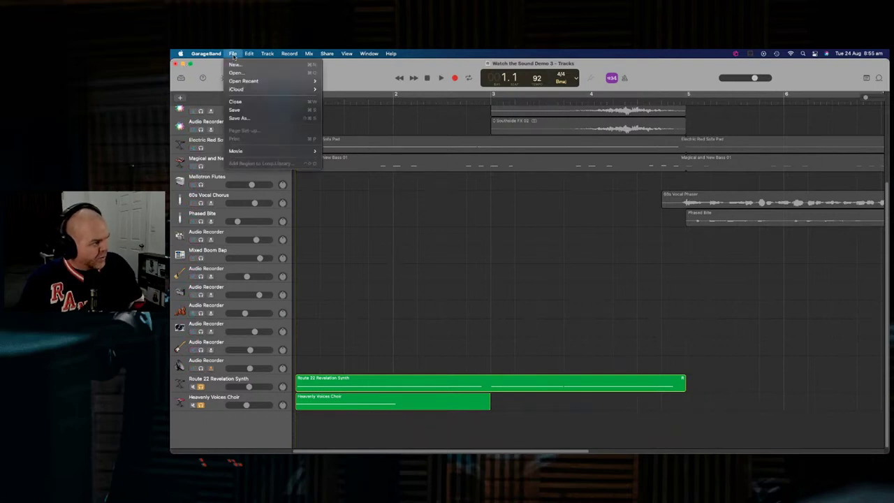
{"action": "left_click", "coordinate": [270, 103]}
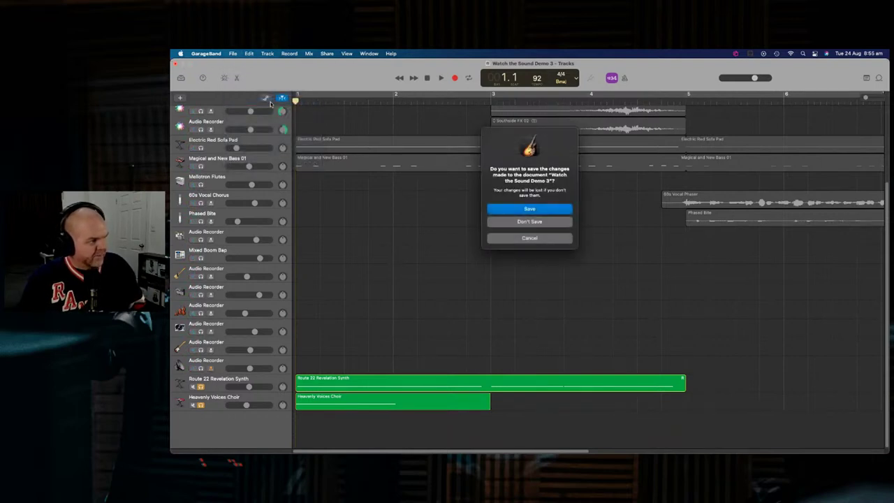
{"action": "left_click", "coordinate": [548, 209]}
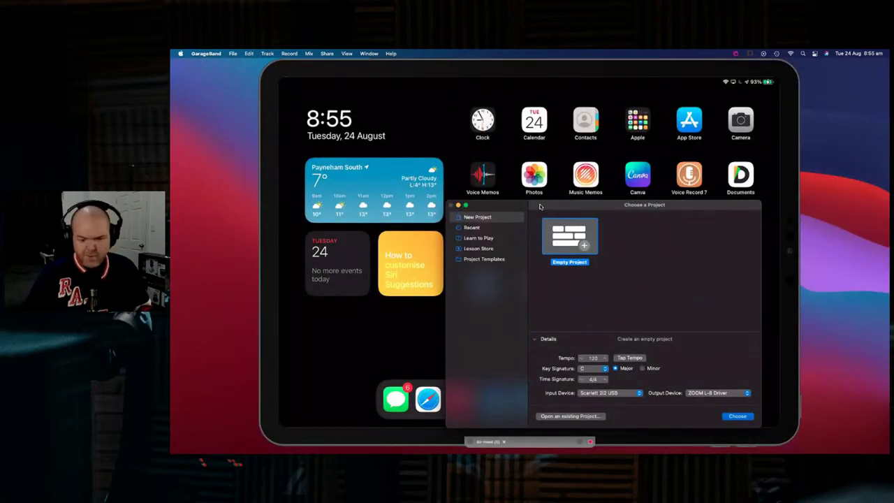
Step: Switch to the exported song on the mirrored iPad and add the Mark Lettieri sound pack to the Apple Loops filter
{"action": "left_click", "coordinate": [545, 75]}
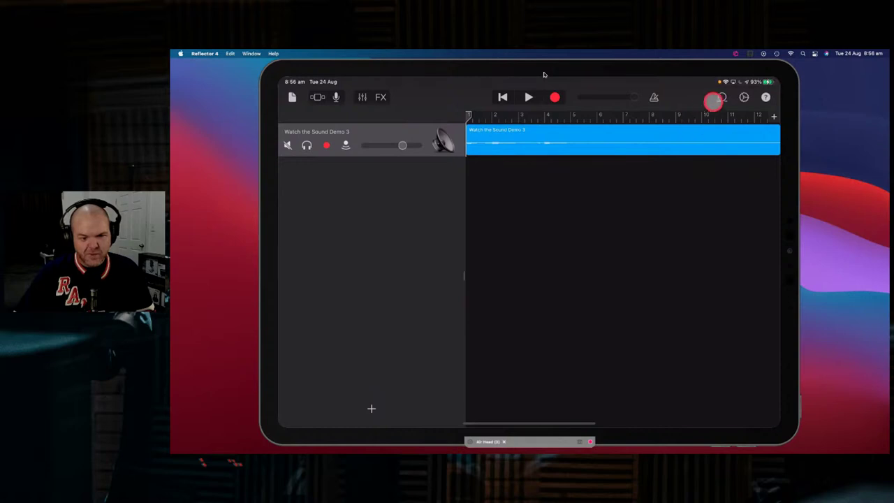
{"action": "left_click", "coordinate": [722, 97]}
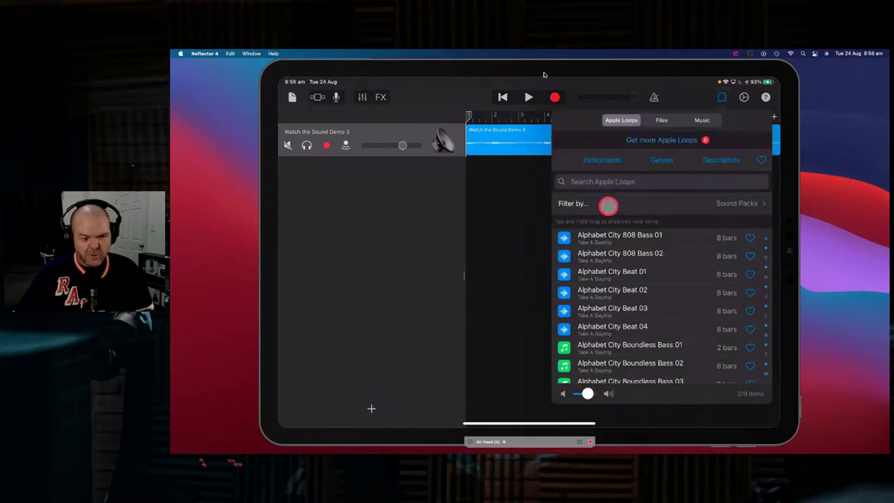
{"action": "left_click", "coordinate": [605, 204]}
{"action": "left_click", "coordinate": [665, 160]}
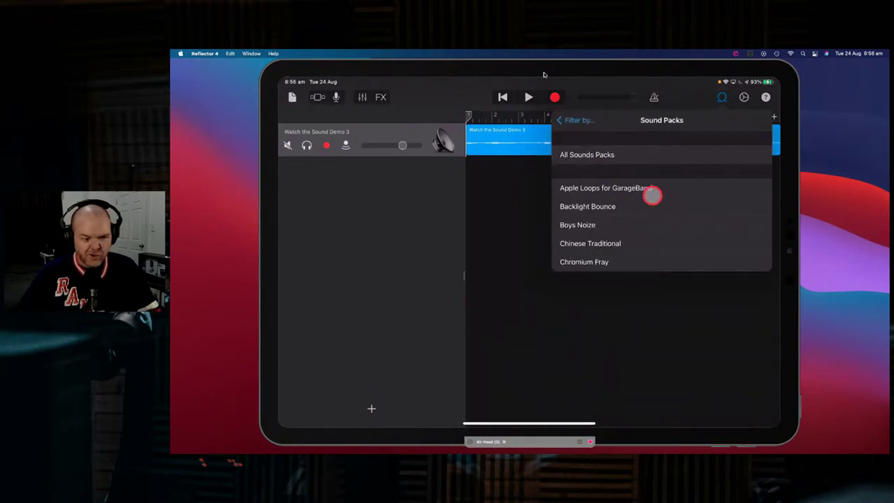
{"action": "scroll", "coordinate": [638, 217], "scroll_direction": "down", "scroll_amount": 10}
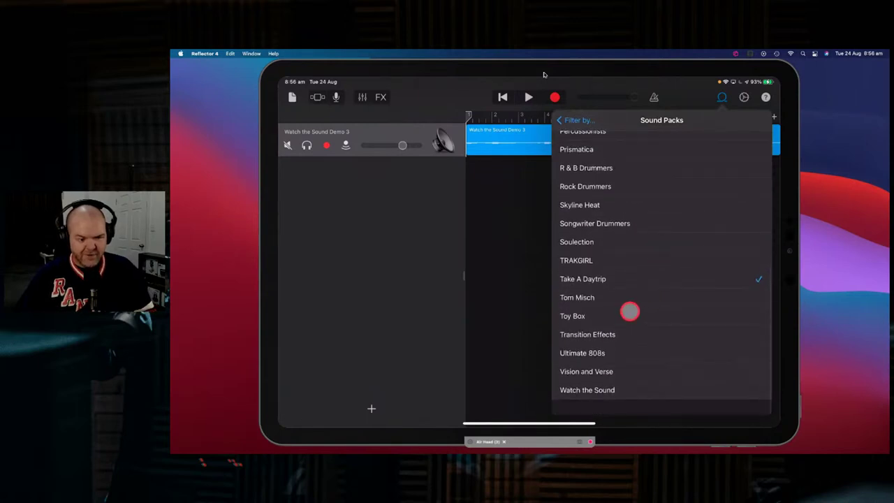
{"action": "scroll", "coordinate": [631, 269], "scroll_direction": "up", "scroll_amount": 4}
{"action": "left_click", "coordinate": [607, 200]}
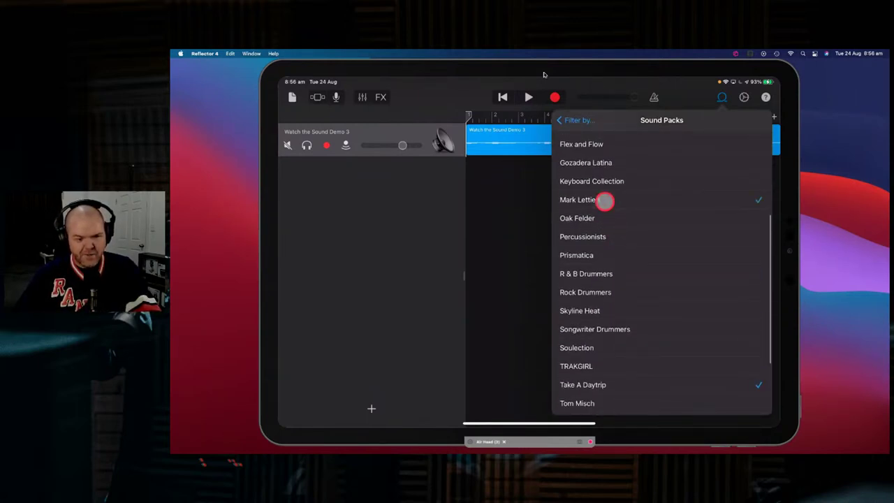
{"action": "left_click", "coordinate": [573, 123]}
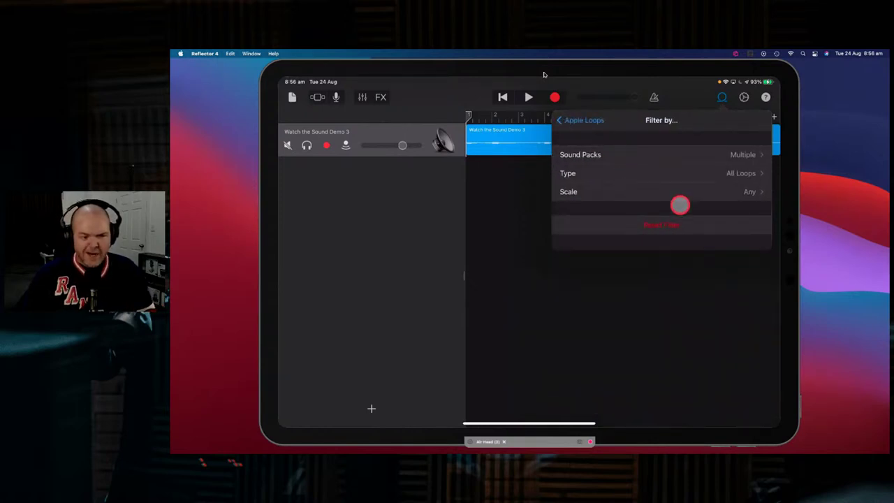
Step: Check the loop type filter options and browse the filtered Apple Loops list
{"action": "left_click", "coordinate": [667, 173]}
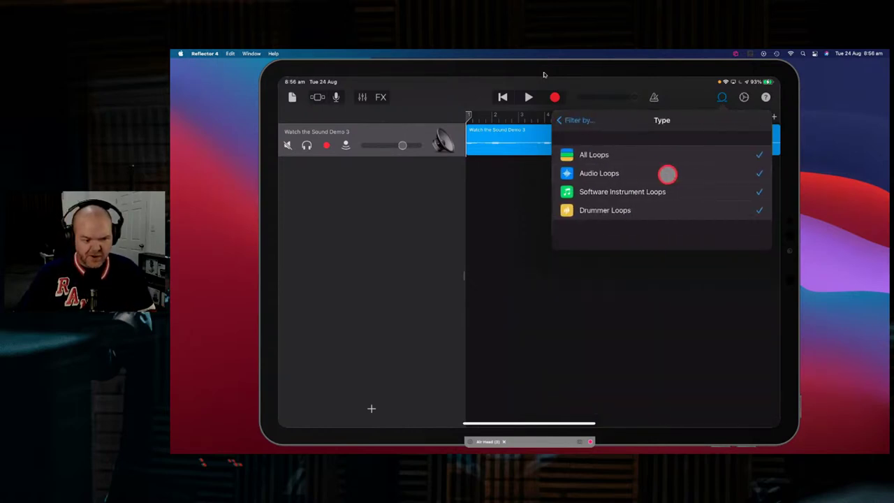
{"action": "left_click", "coordinate": [570, 121]}
{"action": "left_click", "coordinate": [580, 121]}
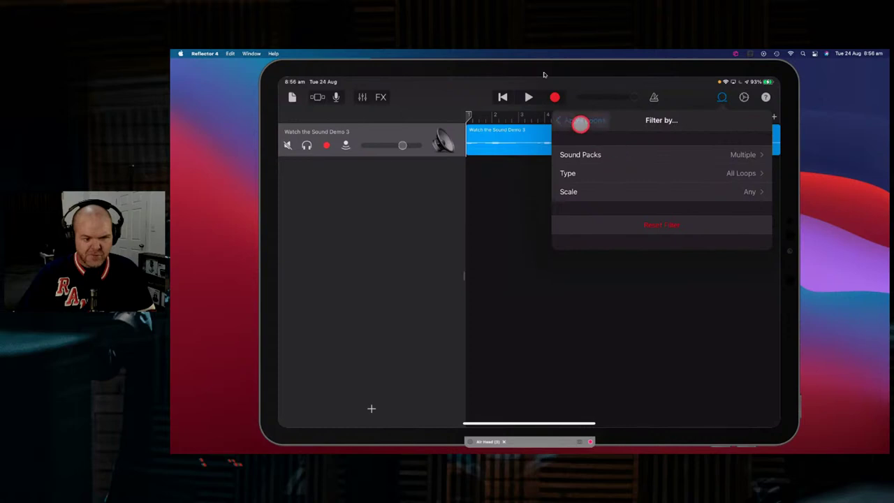
{"action": "left_click", "coordinate": [641, 304]}
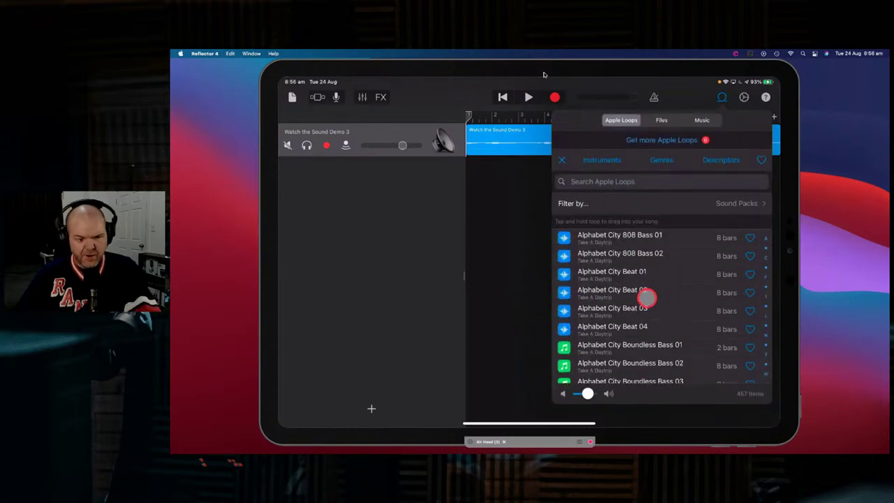
{"action": "scroll", "coordinate": [646, 294], "scroll_direction": "down", "scroll_amount": 5}
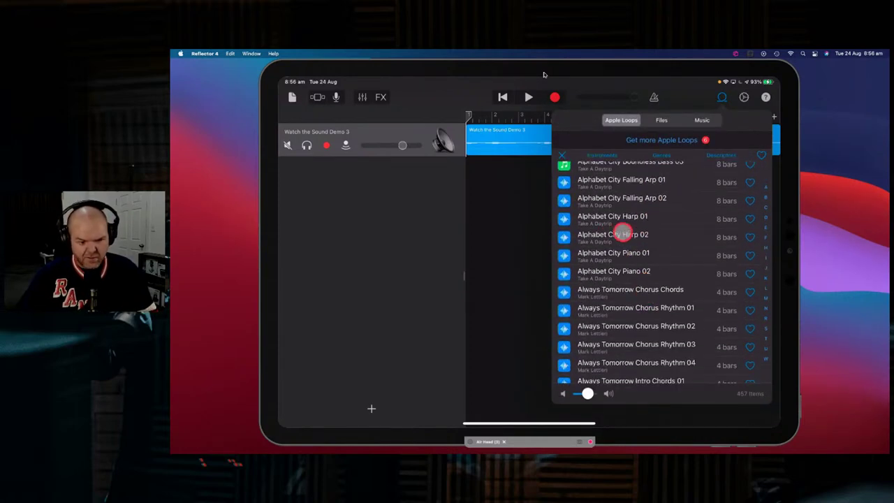
{"action": "scroll", "coordinate": [604, 231], "scroll_direction": "up", "scroll_amount": 5}
Step: Remove Take A Daytrip from the sound pack filter so only Mark Lettieri loops are listed
{"action": "left_click", "coordinate": [642, 204]}
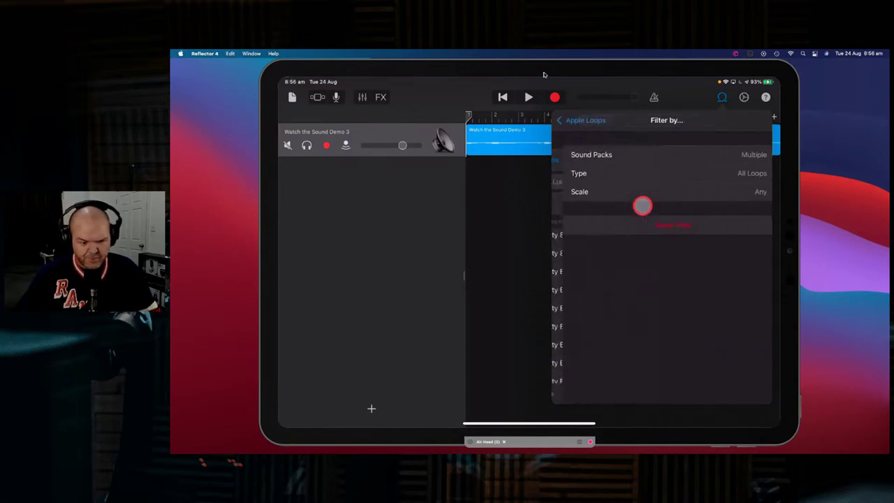
{"action": "left_click", "coordinate": [631, 159]}
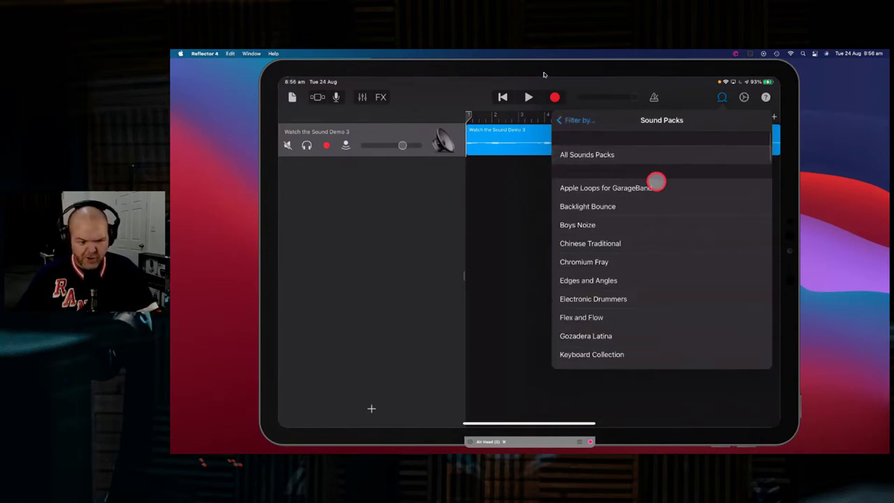
{"action": "scroll", "coordinate": [654, 357], "scroll_direction": "down", "scroll_amount": 10}
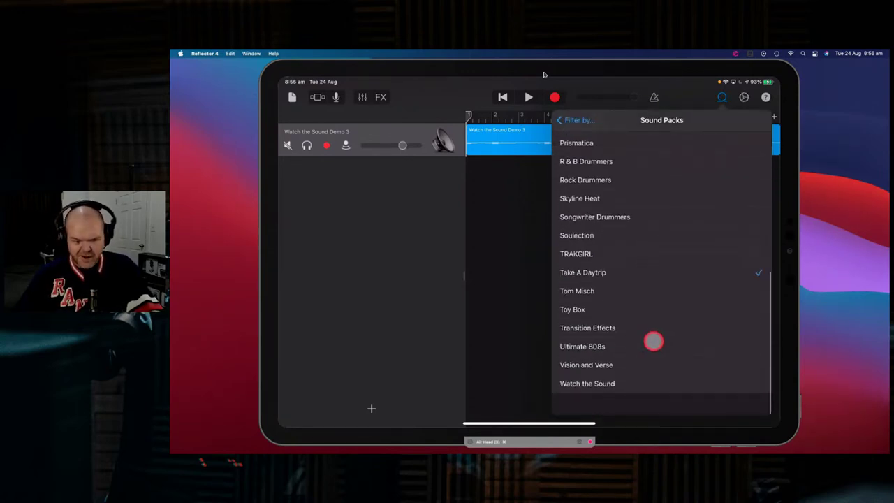
{"action": "scroll", "coordinate": [623, 278], "scroll_direction": "up", "scroll_amount": 10}
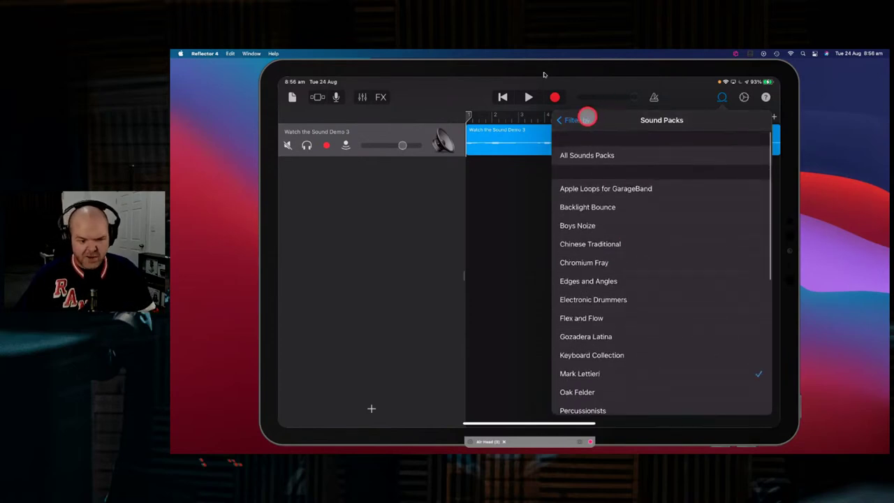
{"action": "left_click", "coordinate": [589, 119]}
{"action": "left_click", "coordinate": [586, 120]}
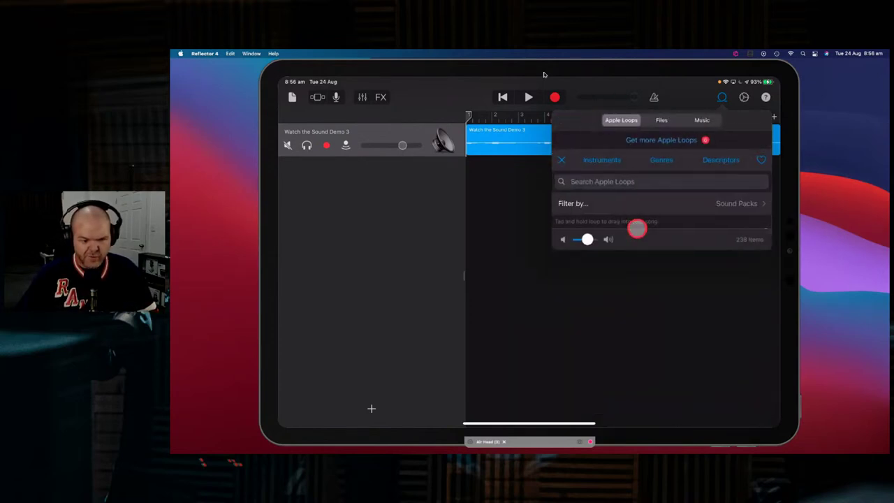
Step: Preview several Always Tomorrow and Carried Away loops and add Carried Away Chorus Chords on a new track from bar 1
{"action": "left_click", "coordinate": [657, 318]}
{"action": "left_click", "coordinate": [656, 328]}
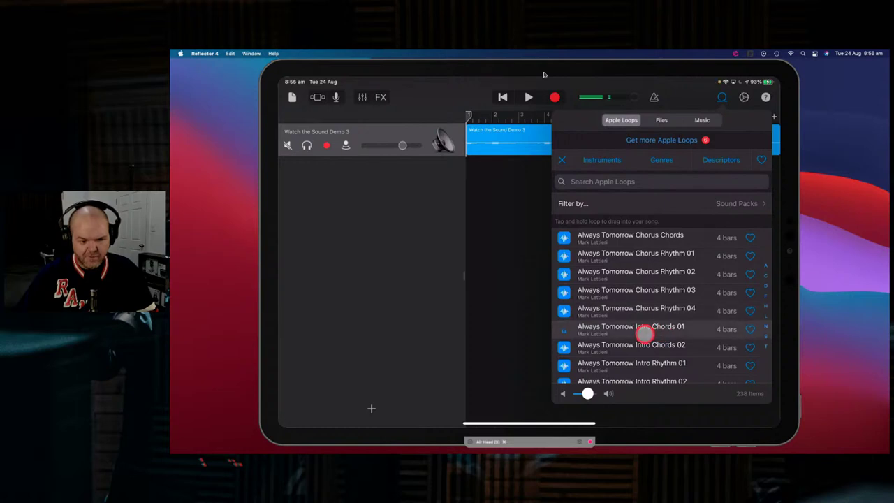
{"action": "left_click_drag", "start_coordinate": [629, 334], "coordinate": [628, 297]}
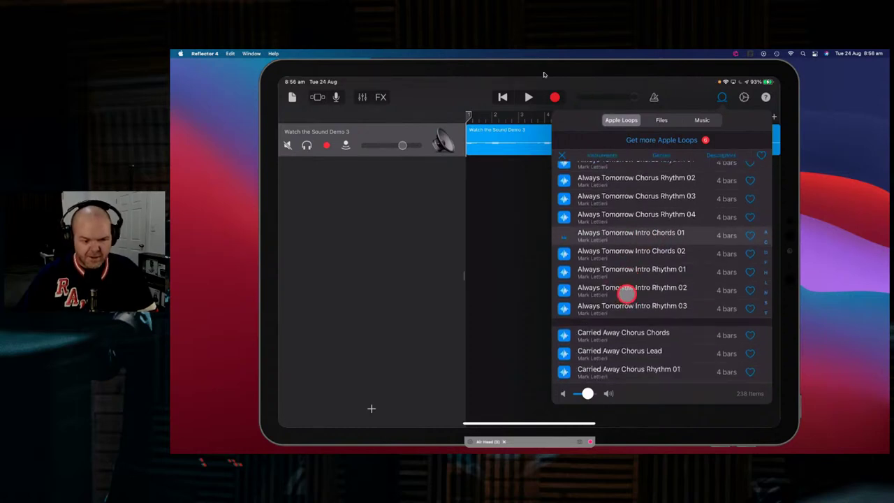
{"action": "left_click", "coordinate": [629, 307]}
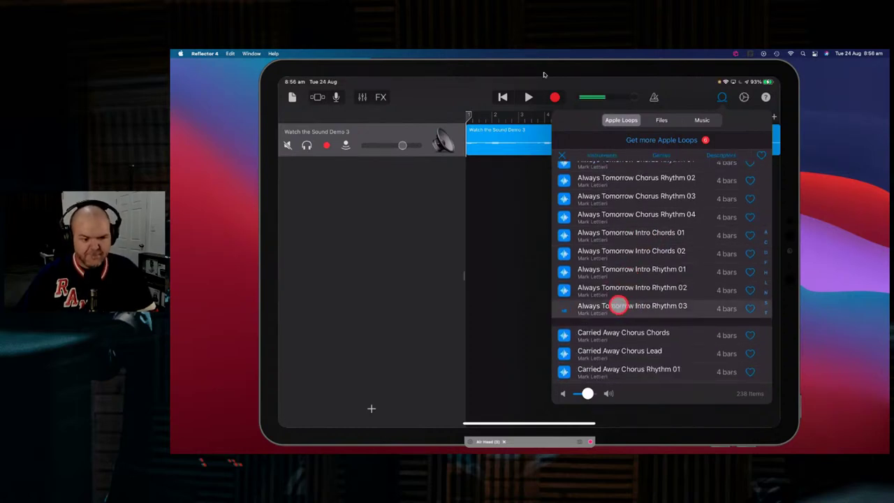
{"action": "left_click", "coordinate": [617, 335]}
{"action": "left_click_drag", "start_coordinate": [616, 335], "coordinate": [485, 200]}
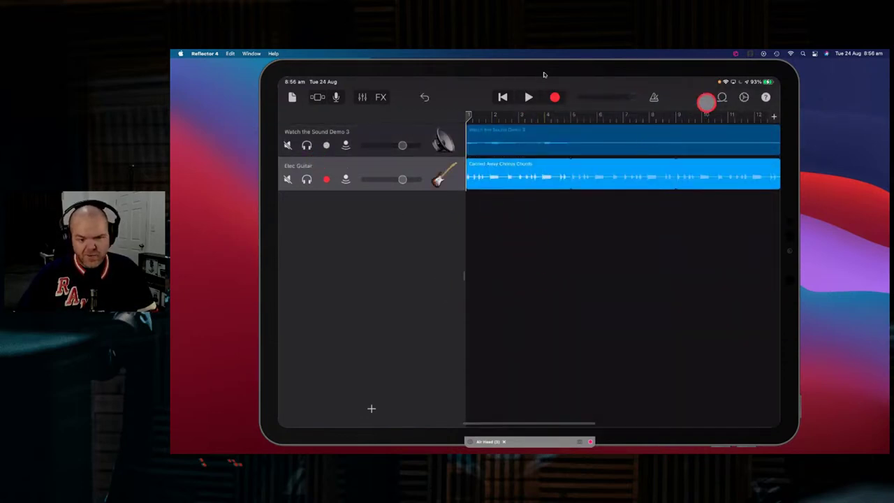
Step: Reset the Apple Loops sound pack filter to all packs and narrow it to Tom Misch only
{"action": "left_click", "coordinate": [721, 97]}
{"action": "left_click", "coordinate": [629, 201]}
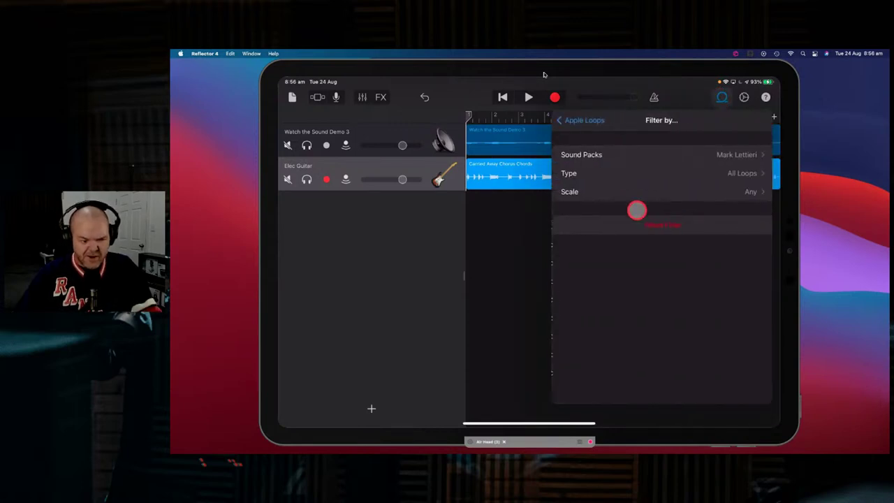
{"action": "left_click", "coordinate": [648, 159]}
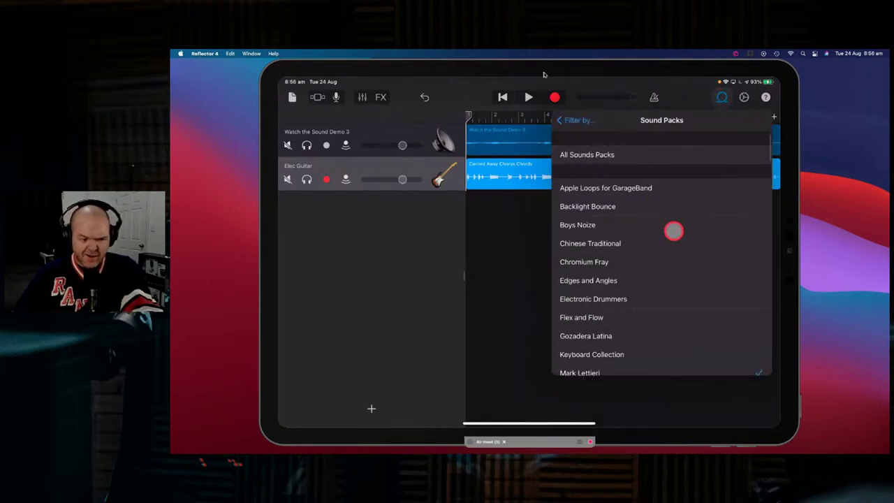
{"action": "scroll", "coordinate": [664, 328], "scroll_direction": "down", "scroll_amount": 1}
{"action": "left_click", "coordinate": [653, 346]}
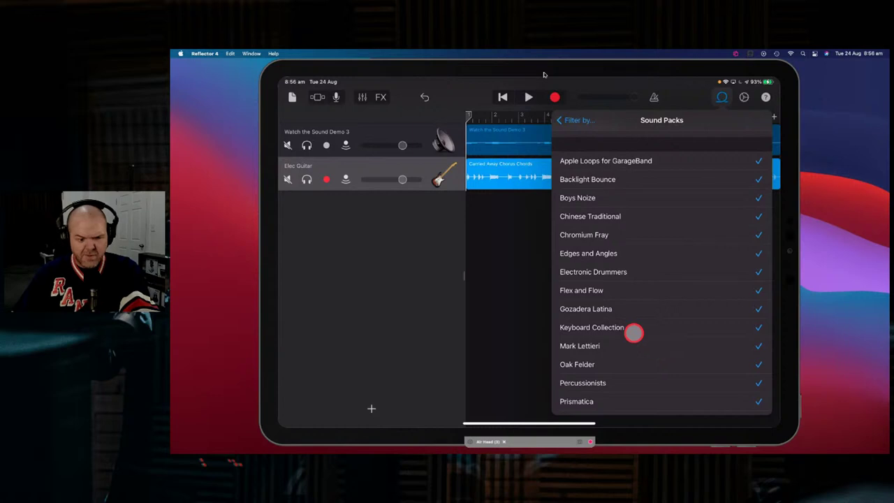
{"action": "scroll", "coordinate": [629, 161], "scroll_direction": "up", "scroll_amount": 1}
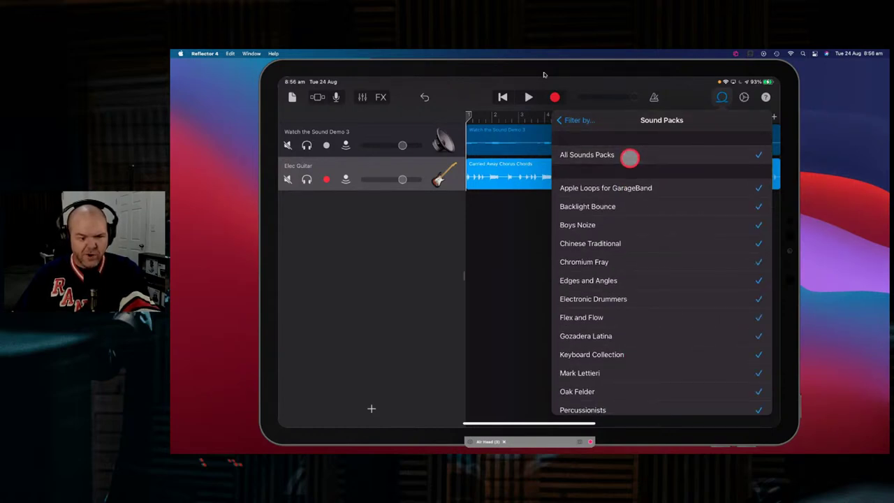
{"action": "scroll", "coordinate": [649, 275], "scroll_direction": "down", "scroll_amount": 1}
{"action": "scroll", "coordinate": [649, 275], "scroll_direction": "down", "scroll_amount": 5}
{"action": "scroll", "coordinate": [624, 291], "scroll_direction": "down", "scroll_amount": 1}
{"action": "left_click", "coordinate": [605, 297]}
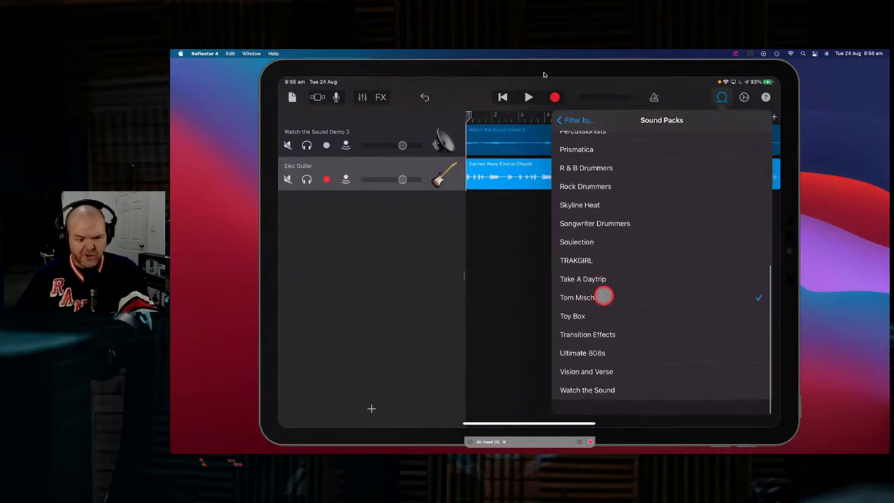
{"action": "left_click", "coordinate": [574, 120]}
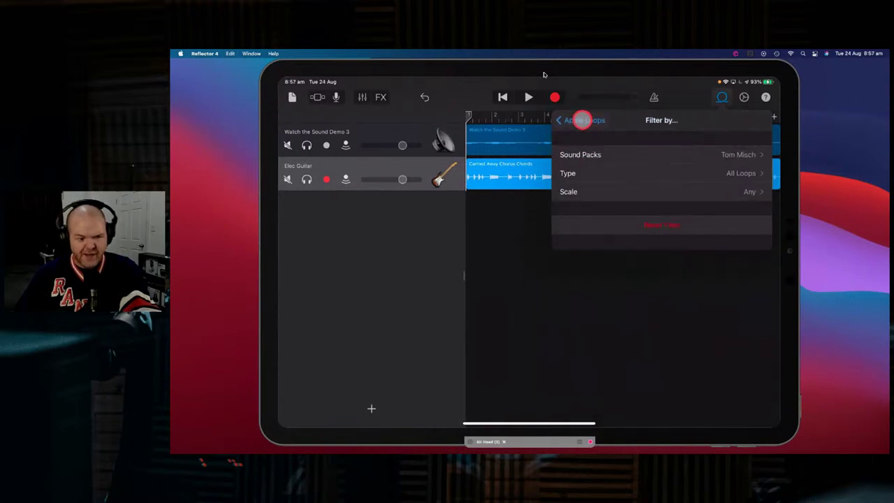
Step: Preview the Bone Dry Break 02 loop and add it on a new track from bar 1
{"action": "left_click", "coordinate": [580, 120]}
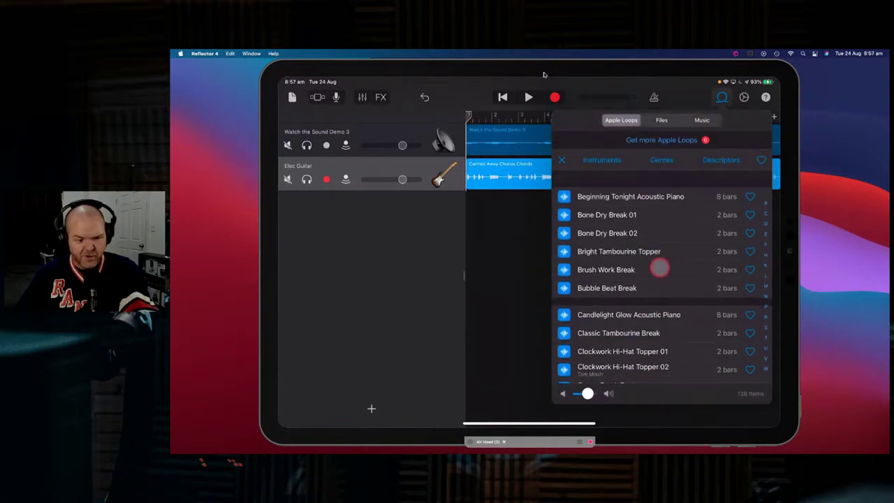
{"action": "left_click", "coordinate": [606, 233]}
{"action": "left_click_drag", "start_coordinate": [614, 233], "coordinate": [495, 244]}
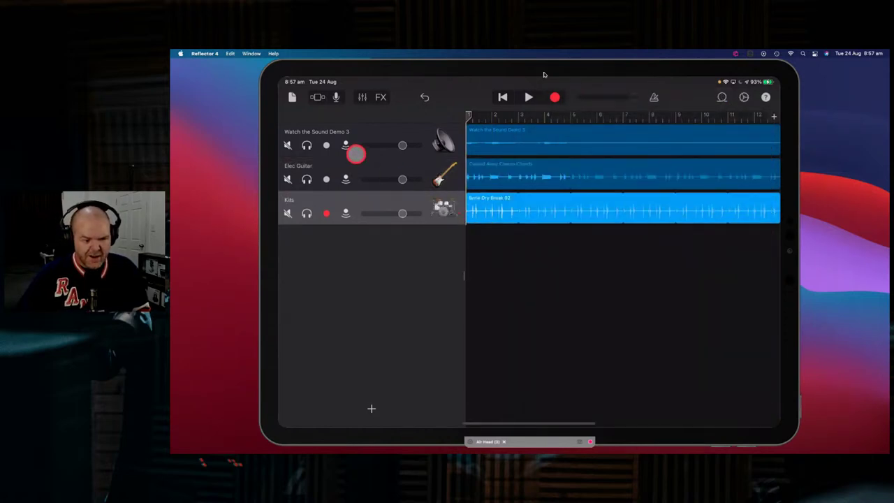
Step: Mute the Watch the Sound Demo 3 track and play back the guitar and drum loops together
{"action": "left_click", "coordinate": [287, 146]}
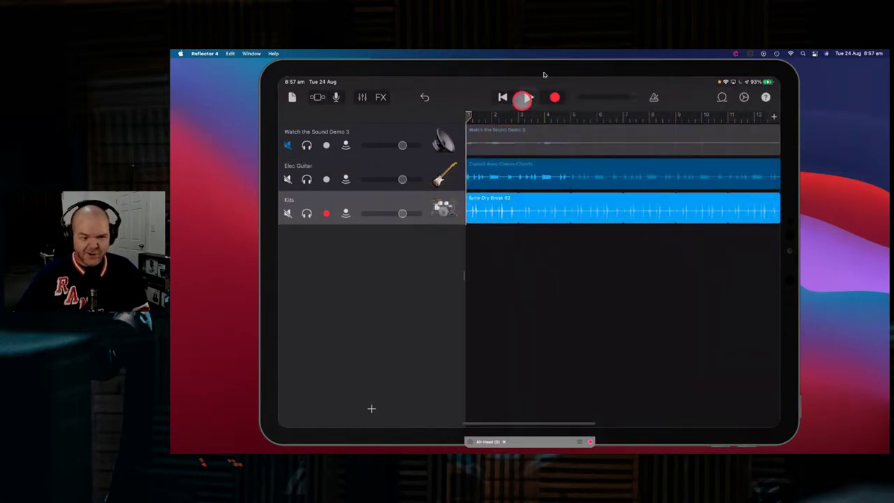
{"action": "left_click", "coordinate": [524, 99]}
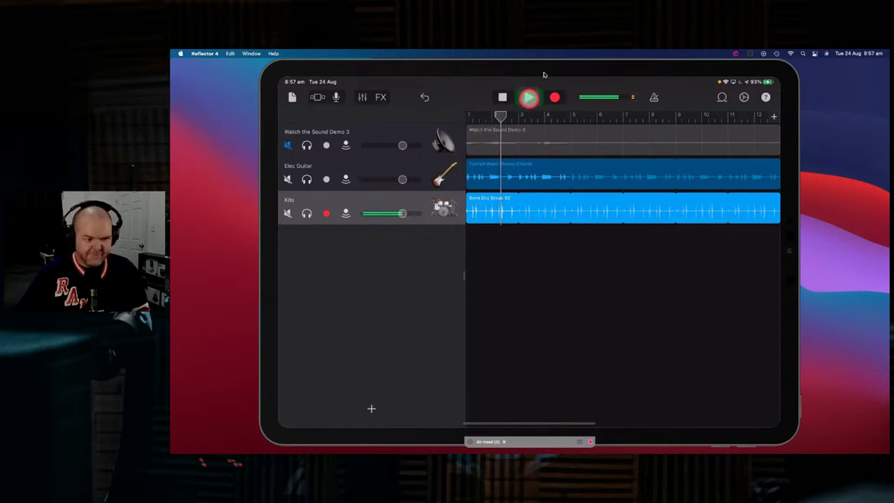
{"action": "left_click", "coordinate": [529, 97]}
{"action": "left_click", "coordinate": [503, 98]}
{"action": "left_click", "coordinate": [541, 158]}
{"action": "mouse_move", "coordinate": [538, 160]}
{"action": "left_mouse_down"}
{"action": "mouse_move", "coordinate": [533, 197]}
{"action": "mouse_move", "coordinate": [523, 181]}
{"action": "left_mouse_up"}
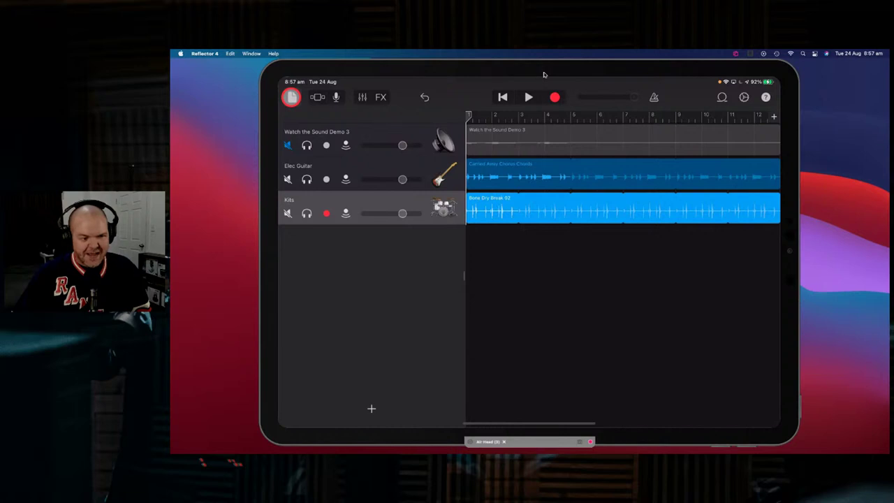
Step: Close the iPad song, switch to GarageBand on the Mac and open the Watch the Sound Demo 3 project
{"action": "left_click", "coordinate": [291, 97]}
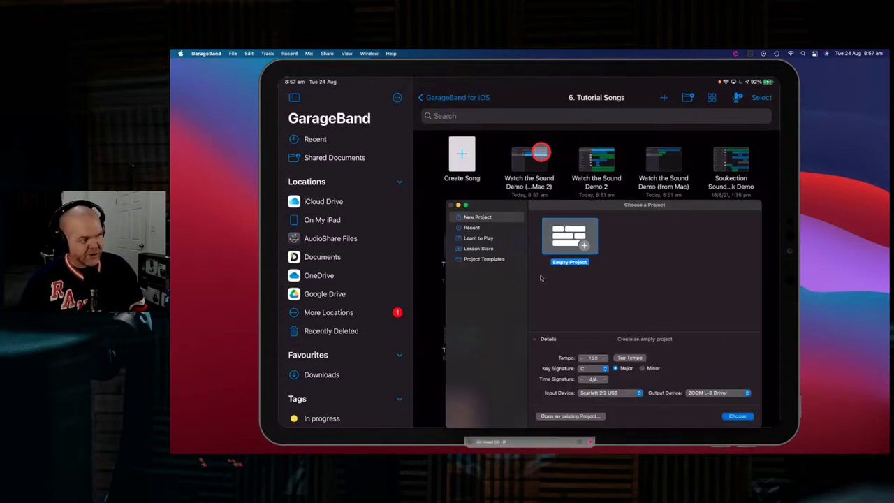
{"action": "left_click", "coordinate": [592, 418]}
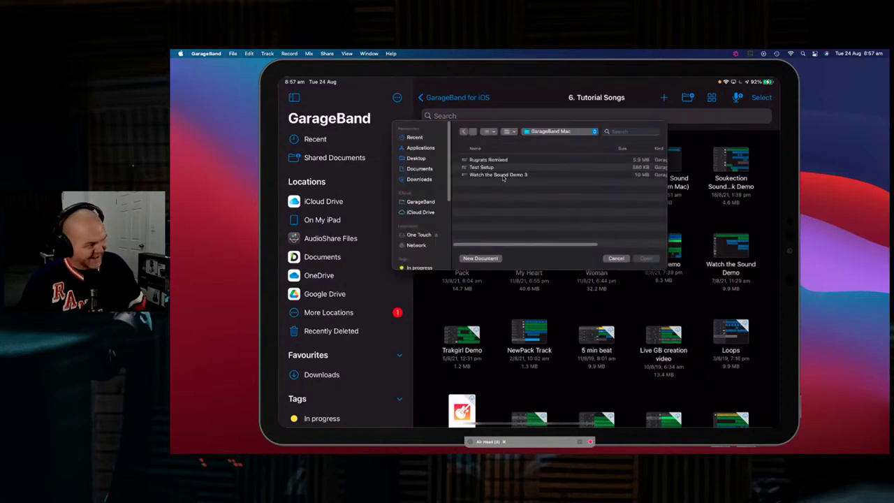
{"action": "left_click", "coordinate": [503, 174]}
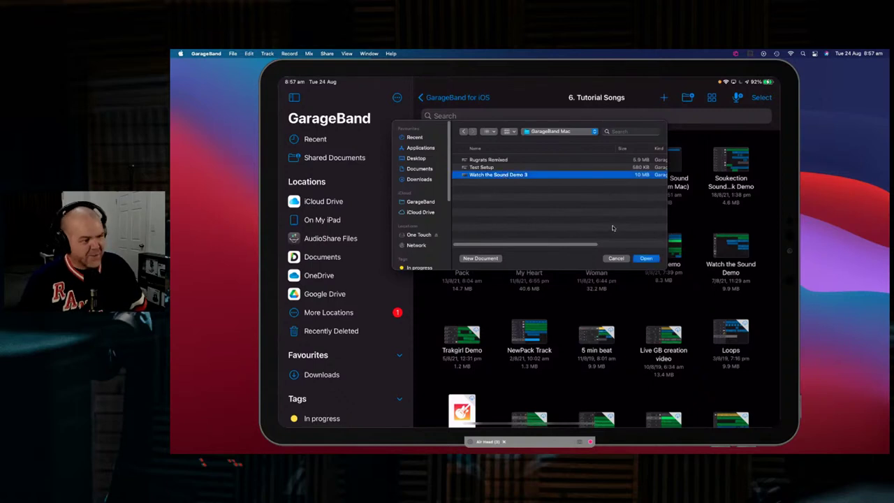
{"action": "left_click", "coordinate": [647, 259]}
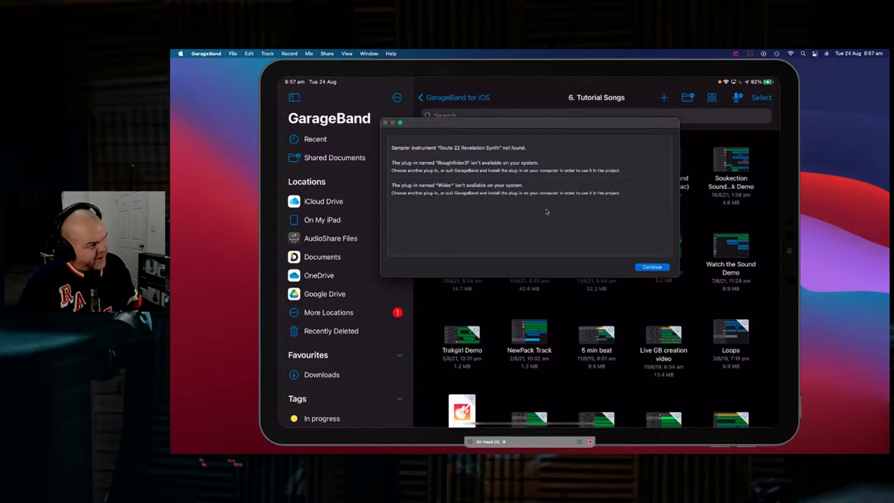
Step: Dismiss the missing plug-in warning and import the new tracks added in GarageBand iOS into the project
{"action": "left_click", "coordinate": [652, 267]}
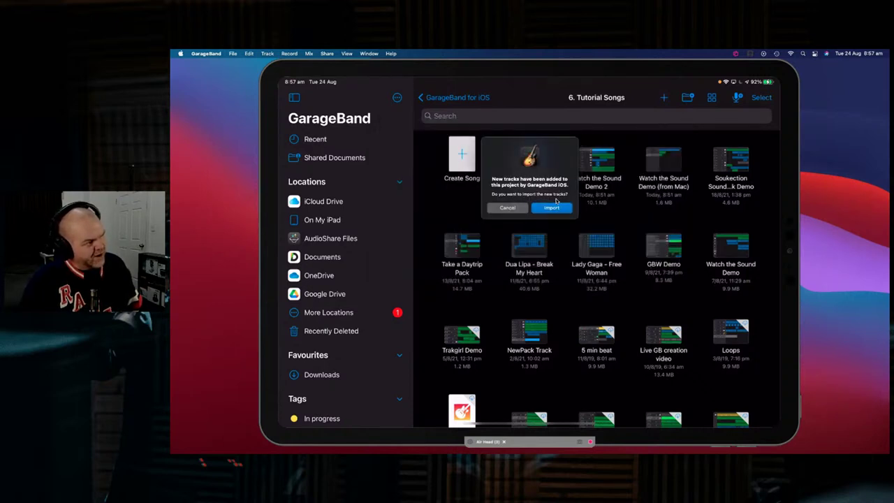
{"action": "left_click", "coordinate": [554, 208]}
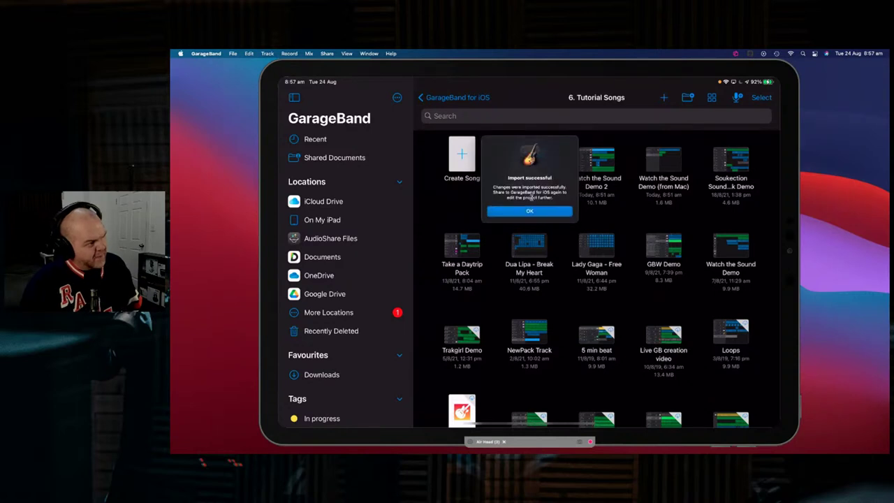
{"action": "left_click", "coordinate": [547, 211]}
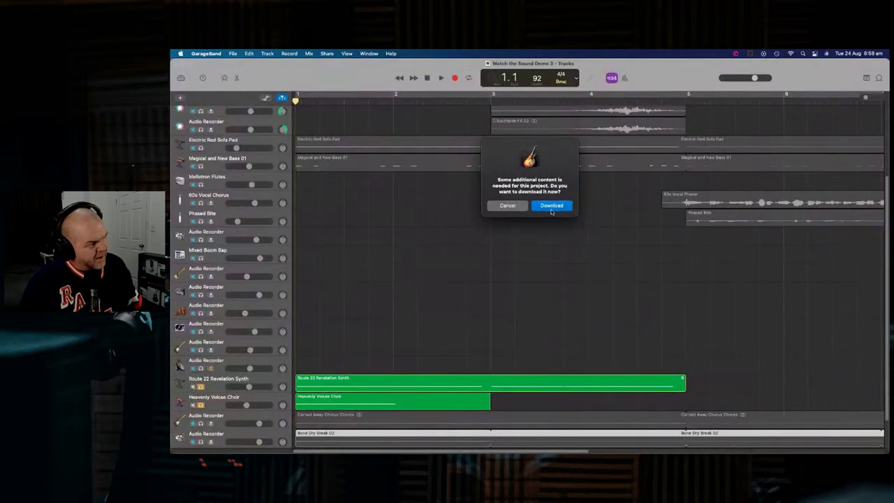
Step: Download the additional content needed for the project and dismiss the repeated missing plug-in warnings
{"action": "left_click", "coordinate": [551, 210]}
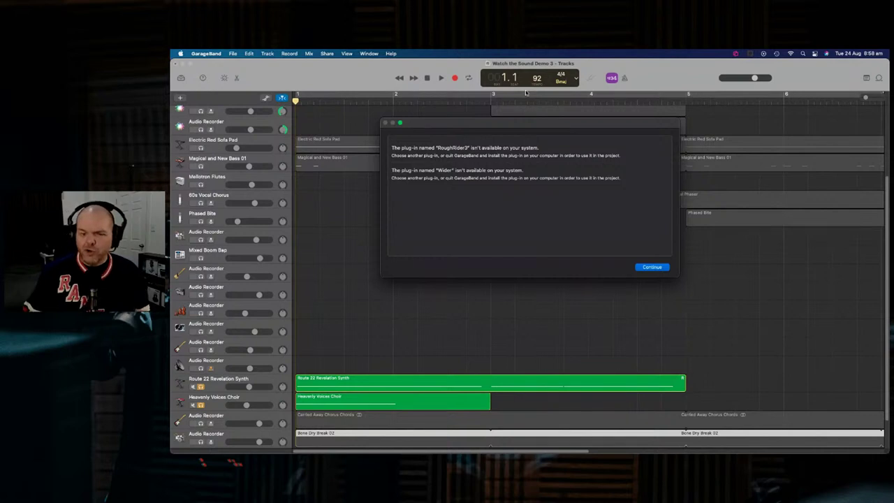
{"action": "left_click", "coordinate": [654, 267]}
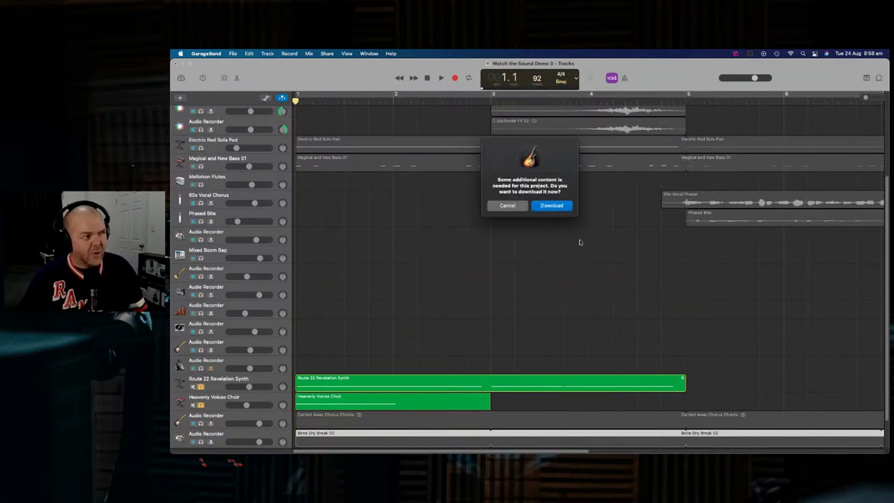
{"action": "left_click", "coordinate": [558, 206]}
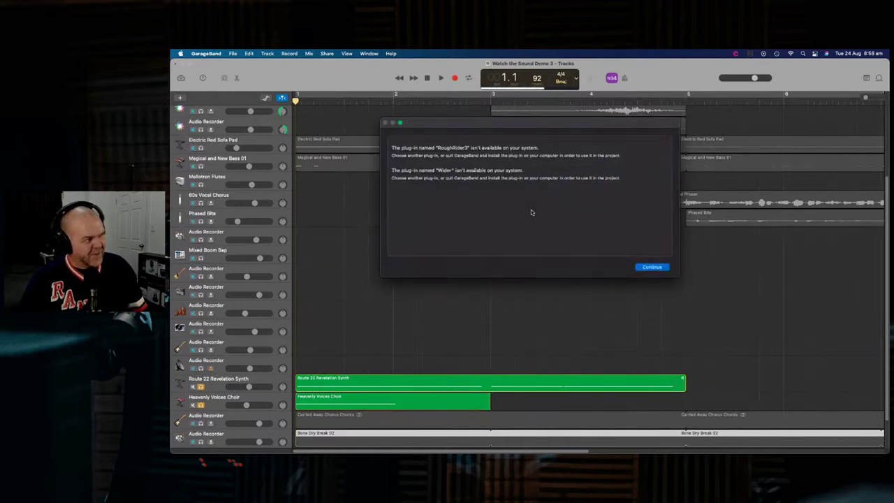
{"action": "left_click", "coordinate": [652, 267]}
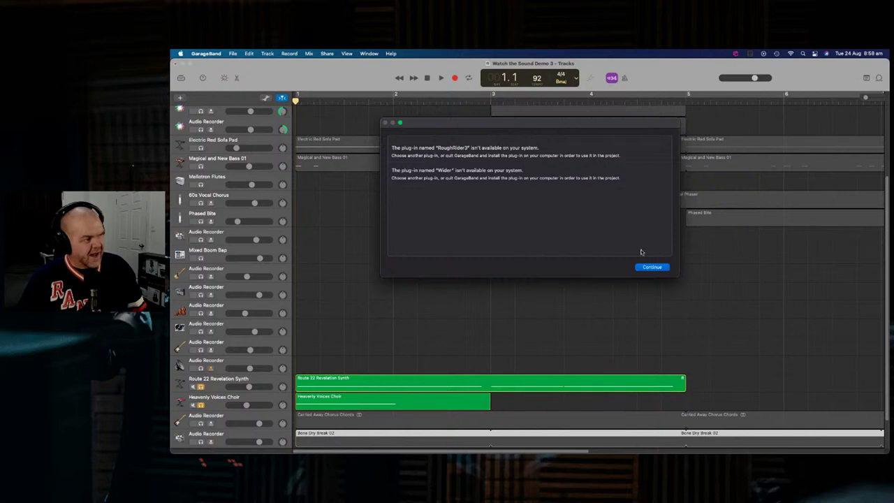
{"action": "left_click", "coordinate": [652, 267]}
Step: Solo the imported Carried Away Chorus Chords and Bone Dry Break 02 tracks and play them back from bar 1
{"action": "scroll", "coordinate": [410, 265], "scroll_direction": "down", "scroll_amount": 2}
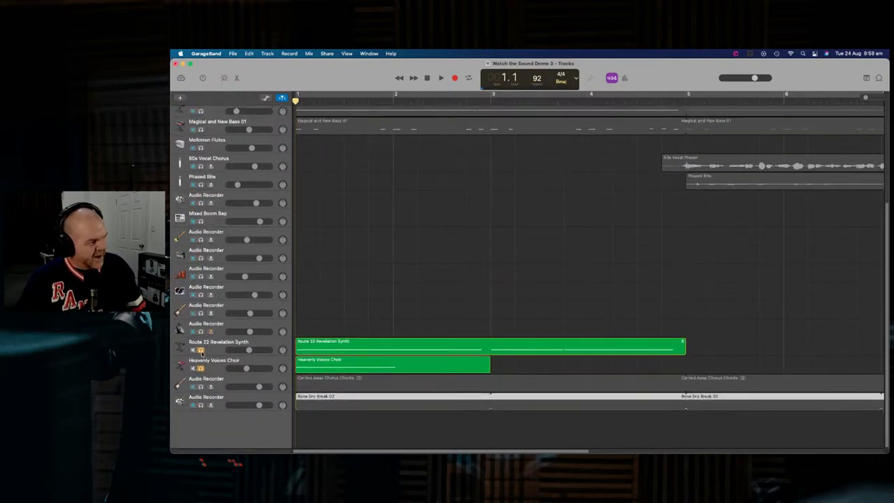
{"action": "left_click", "coordinate": [200, 387]}
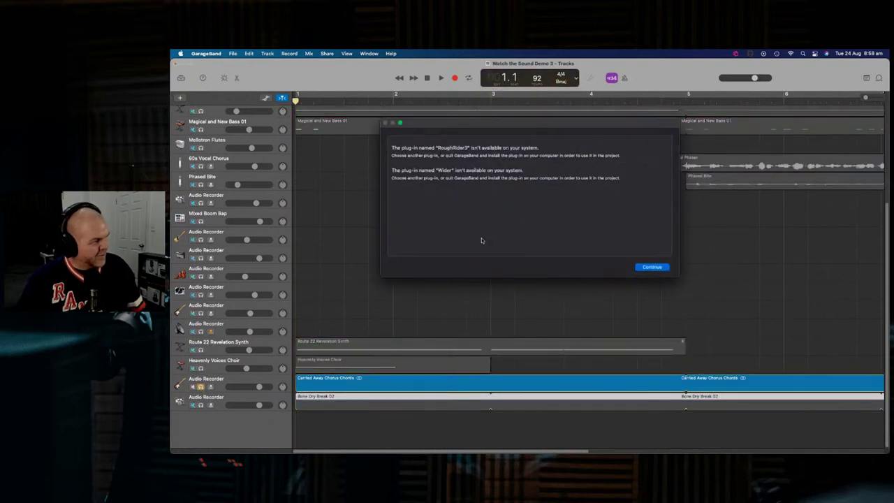
{"action": "left_click", "coordinate": [665, 266]}
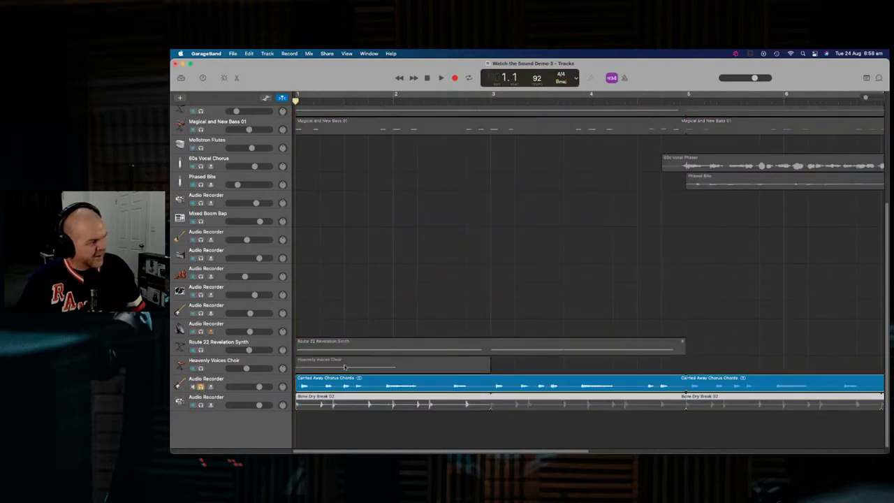
{"action": "left_click", "coordinate": [201, 405]}
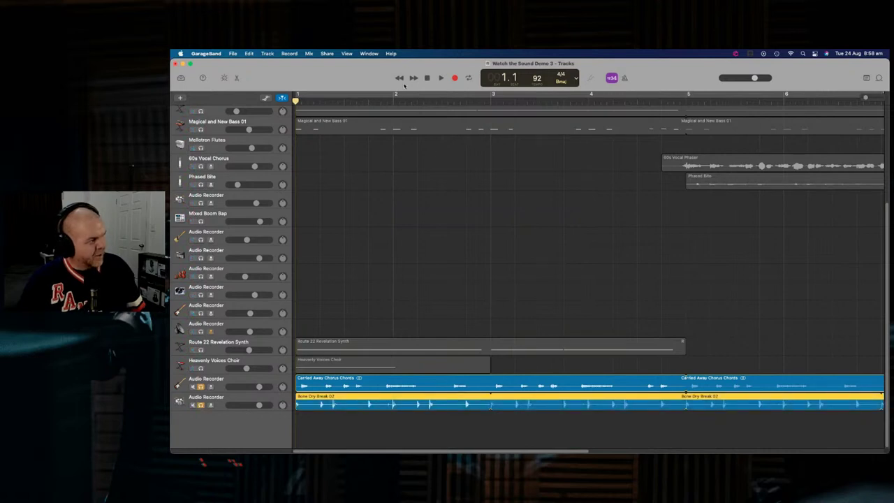
{"action": "key", "text": "space"}
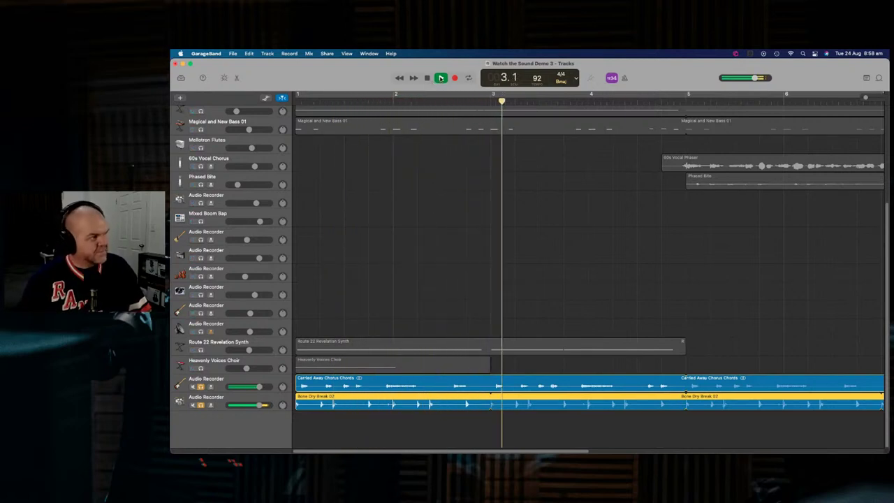
{"action": "left_click", "coordinate": [441, 78]}
{"action": "left_click", "coordinate": [427, 78]}
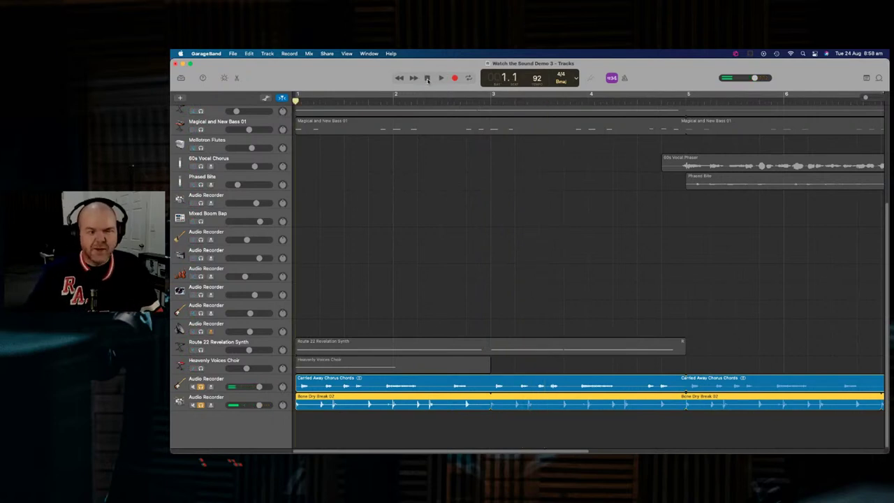